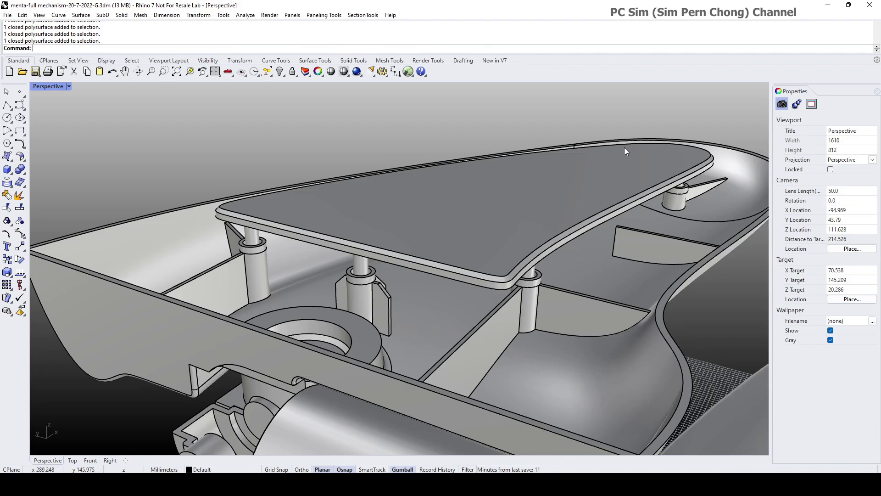
Select the five stepped pins that support the cover plate above the shell's bosses.
{"action": "scroll", "coordinate": [433, 236], "scroll_direction": "up", "scroll_amount": 5}
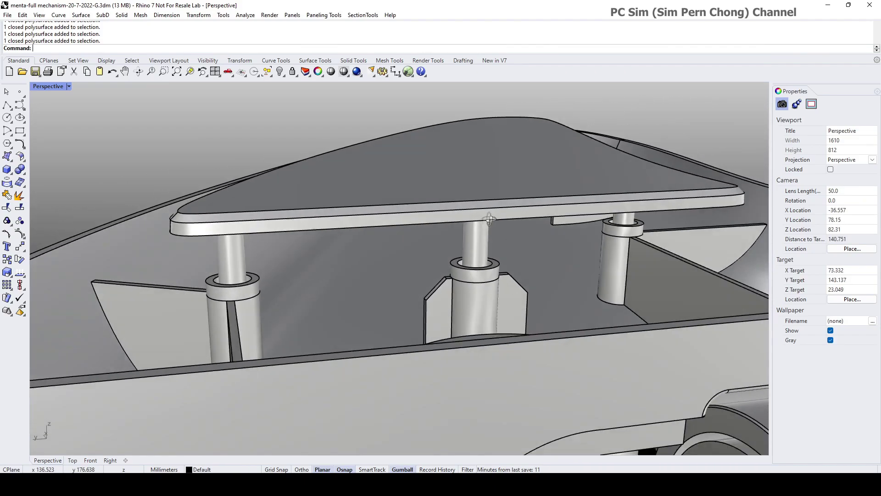
{"action": "right_click_drag", "start_coordinate": [489, 219], "coordinate": [565, 207]}
{"action": "right_click_drag", "start_coordinate": [518, 237], "coordinate": [473, 237]}
{"action": "left_click", "coordinate": [420, 241]}
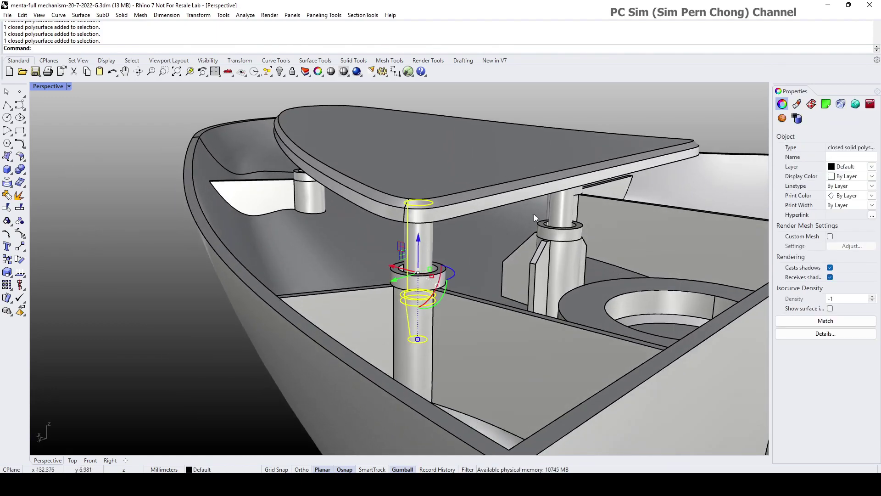
{"action": "left_click", "coordinate": [562, 204], "text": "shift"}
{"action": "right_click_drag", "start_coordinate": [563, 203], "coordinate": [588, 210]}
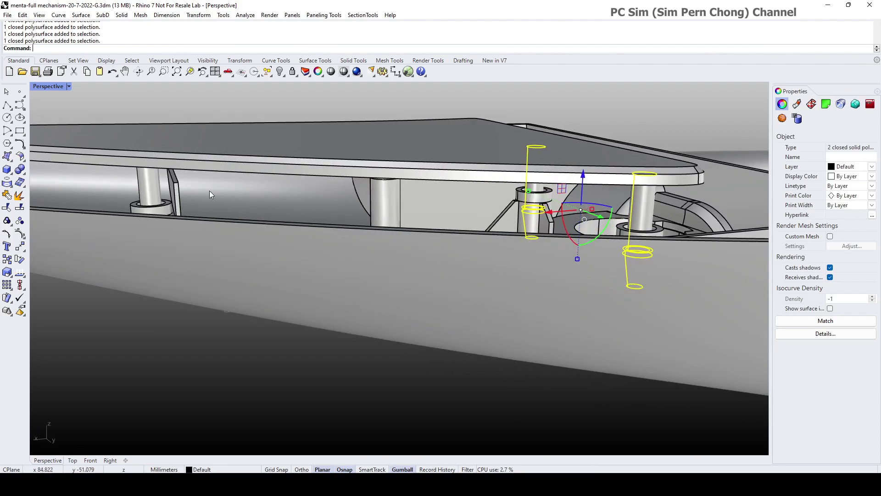
{"action": "left_click", "coordinate": [144, 185], "text": "shift"}
{"action": "right_click_drag", "start_coordinate": [147, 185], "coordinate": [388, 215]}
{"action": "left_click", "coordinate": [302, 303], "text": "shift"}
{"action": "left_click", "coordinate": [388, 216], "text": "shift"}
Examine the clearance between the selected pins and the hollow bosses they fit into, from several angles.
{"action": "scroll", "coordinate": [381, 213], "scroll_direction": "up", "scroll_amount": 3}
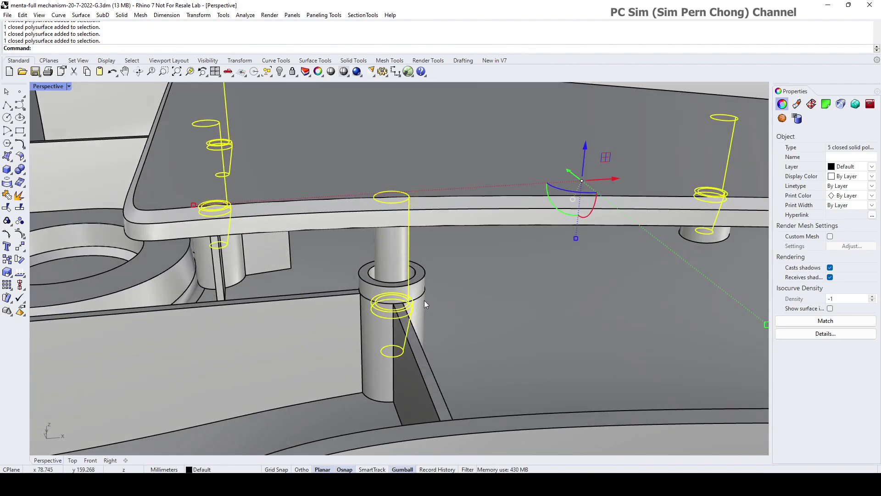
{"action": "right_click_drag", "start_coordinate": [424, 300], "coordinate": [297, 277]}
{"action": "right_click_drag", "start_coordinate": [408, 257], "coordinate": [381, 310]}
{"action": "scroll", "coordinate": [363, 301], "scroll_direction": "up", "scroll_amount": 3}
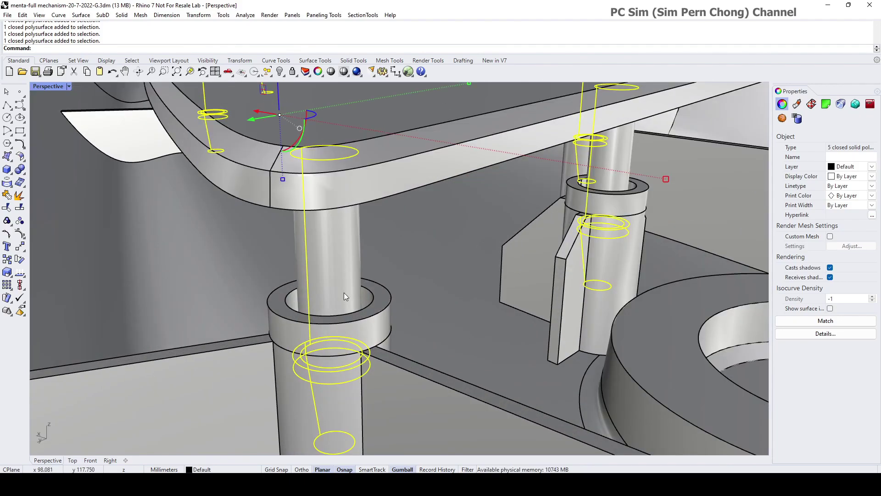
{"action": "scroll", "coordinate": [342, 294], "scroll_direction": "down", "scroll_amount": 2}
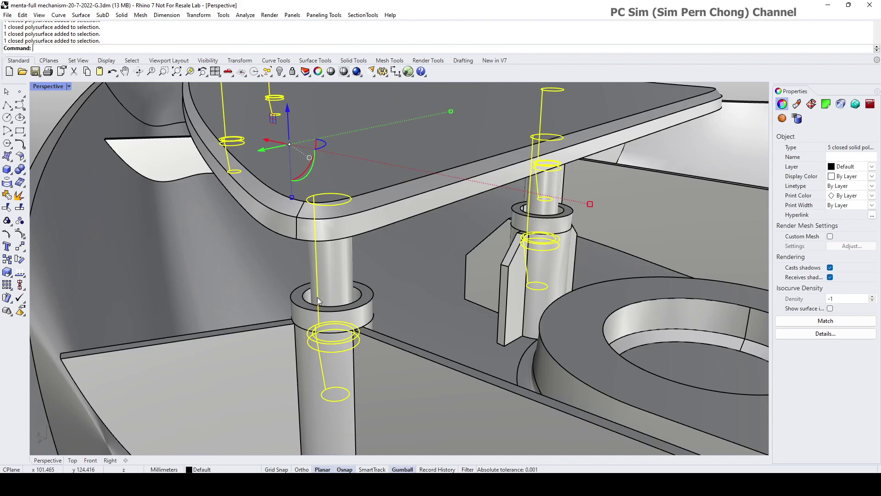
{"action": "scroll", "coordinate": [360, 290], "scroll_direction": "down", "scroll_amount": 3}
{"action": "mouse_move", "coordinate": [379, 289]}
{"action": "right_mouse_down"}
{"action": "mouse_move", "coordinate": [375, 259]}
{"action": "mouse_move", "coordinate": [370, 287]}
{"action": "right_mouse_up"}
{"action": "scroll", "coordinate": [309, 299], "scroll_direction": "up", "scroll_amount": 3}
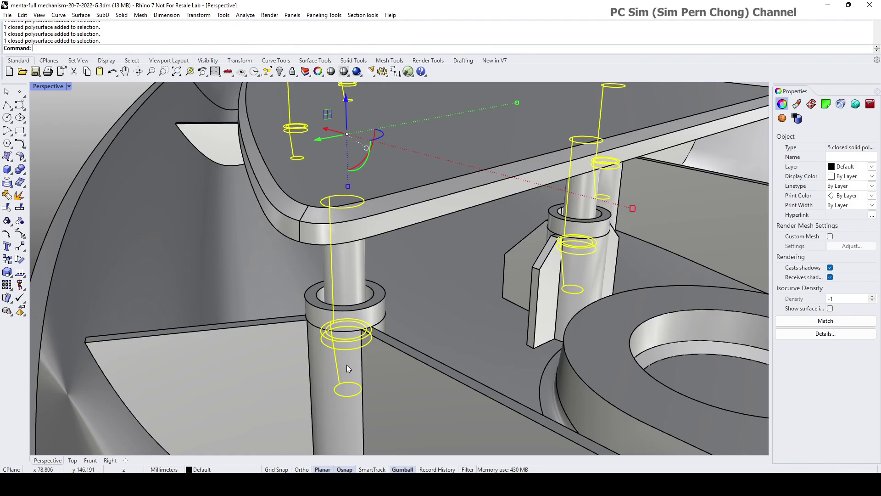
{"action": "right_click_drag", "start_coordinate": [346, 346], "coordinate": [356, 322]}
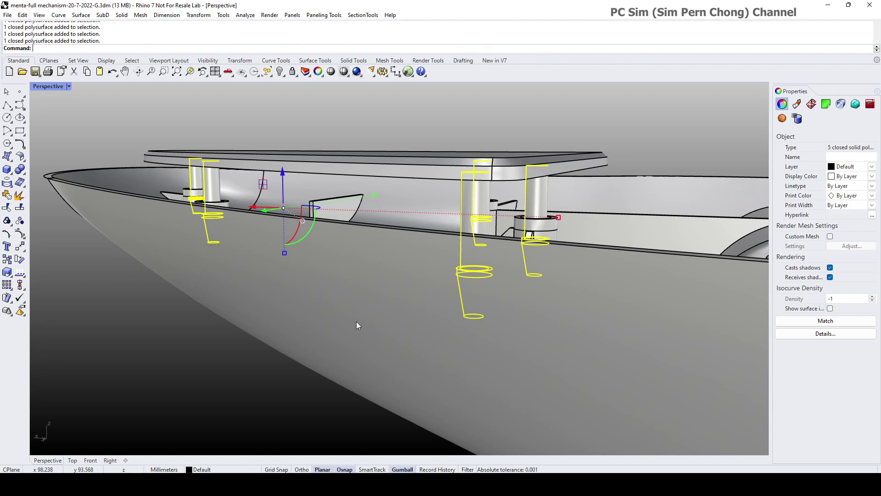
{"action": "right_click_drag", "start_coordinate": [360, 320], "coordinate": [413, 282]}
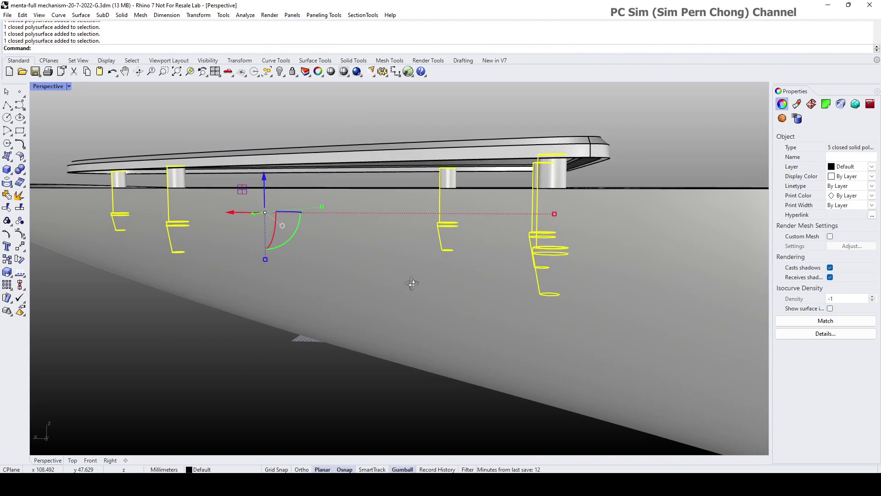
Add the cover plate to the pin selection and hide these objects to expose the bosses.
{"action": "left_click", "coordinate": [577, 162], "text": "shift"}
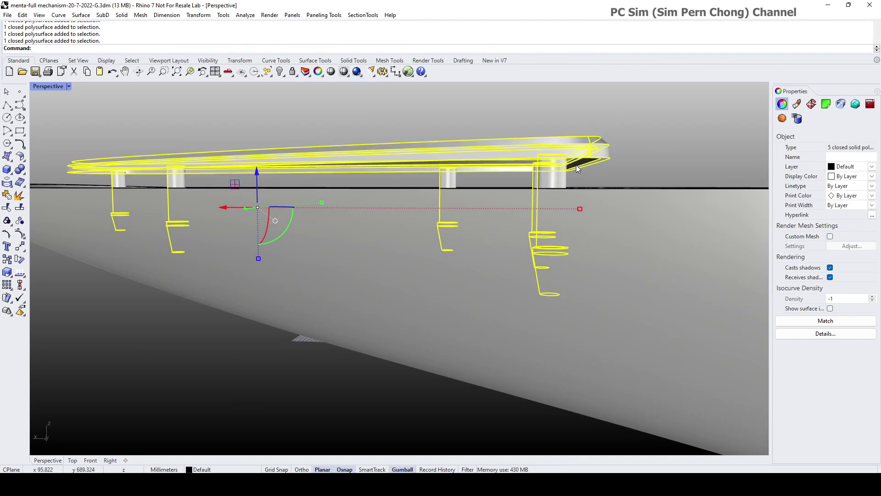
{"action": "left_click", "coordinate": [280, 73]}
{"action": "right_click_drag", "start_coordinate": [394, 197], "coordinate": [367, 248]}
{"action": "scroll", "coordinate": [321, 299], "scroll_direction": "up", "scroll_amount": 3}
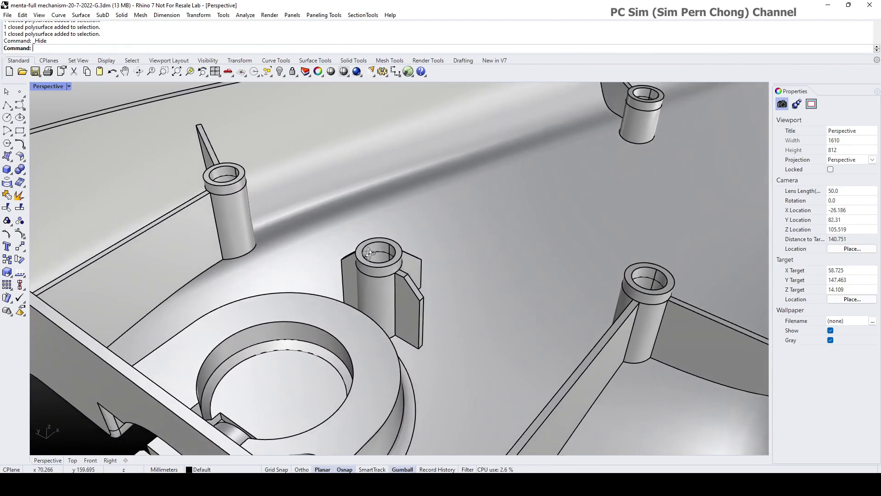
{"action": "scroll", "coordinate": [368, 244], "scroll_direction": "up", "scroll_amount": 2}
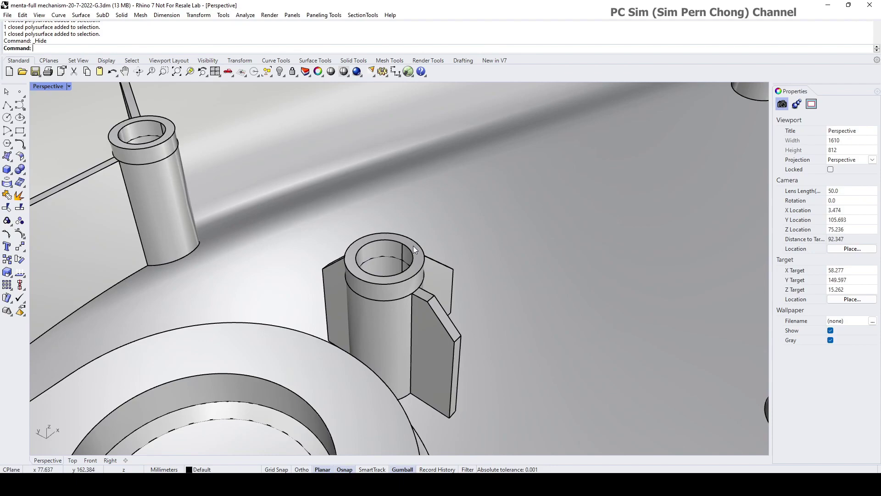
{"action": "scroll", "coordinate": [402, 239], "scroll_direction": "down", "scroll_amount": 4}
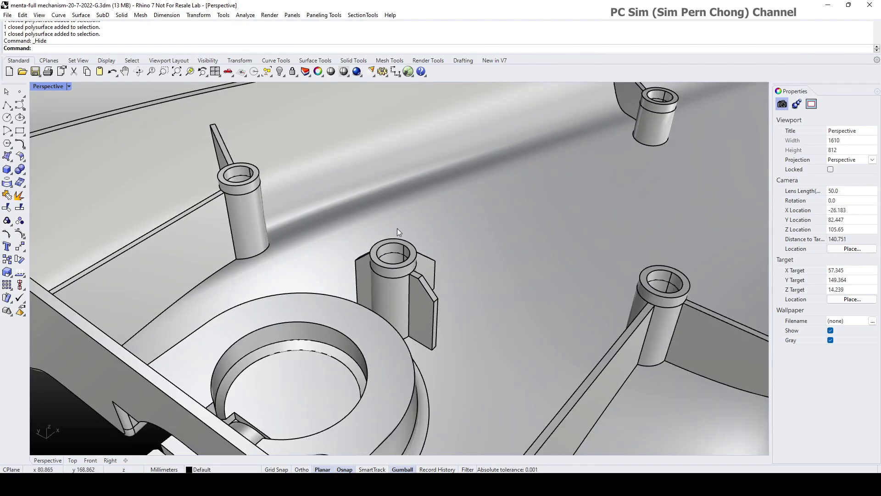
Duplicate the inner top rim edge of each of the five bosses as curves.
{"action": "right_click_drag", "start_coordinate": [397, 228], "coordinate": [188, 219]}
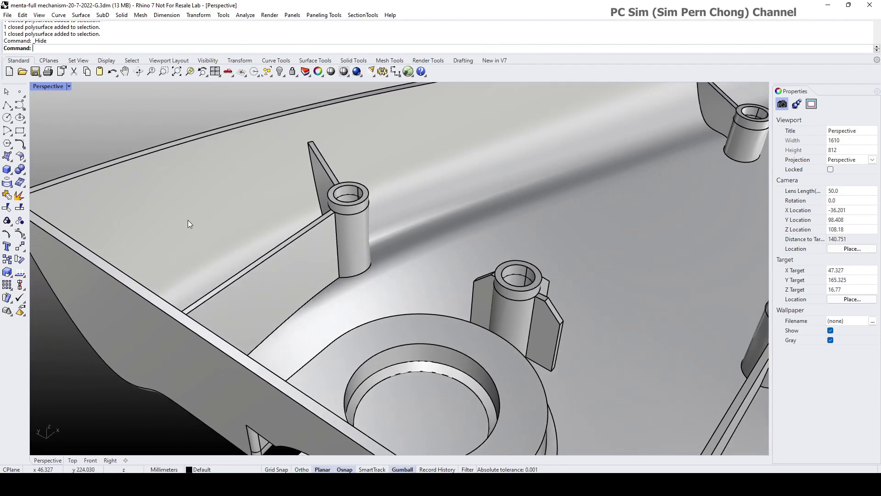
{"action": "left_click", "coordinate": [8, 183]}
{"action": "left_click_drag", "start_coordinate": [41, 179], "coordinate": [80, 172]}
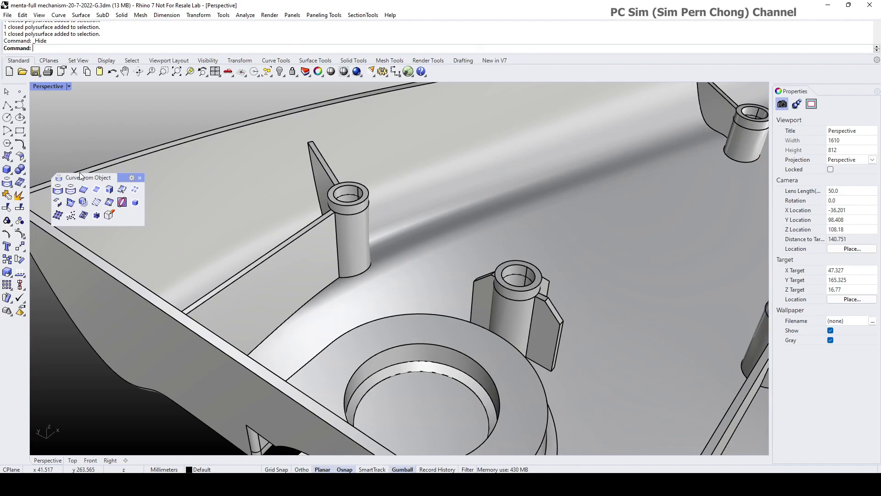
{"action": "left_click", "coordinate": [82, 190]}
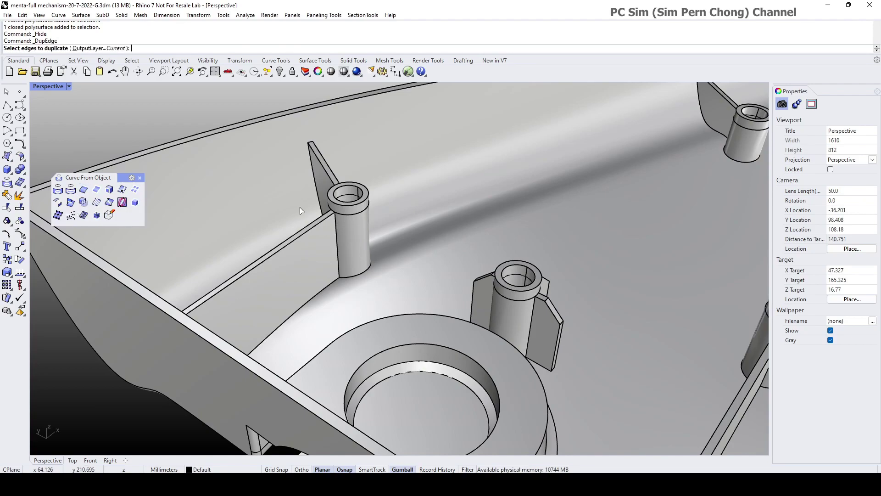
{"action": "left_click", "coordinate": [338, 195]}
{"action": "left_click", "coordinate": [512, 268]}
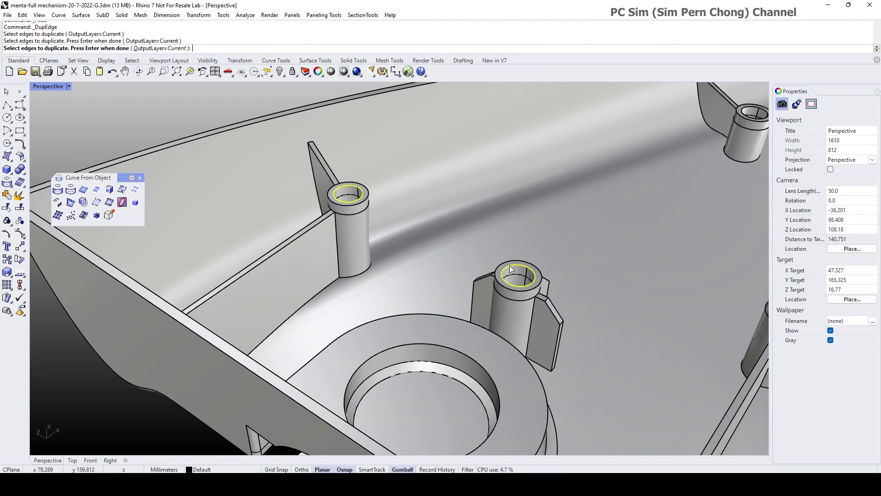
{"action": "scroll", "coordinate": [511, 269], "scroll_direction": "down", "scroll_amount": 3}
{"action": "scroll", "coordinate": [470, 260], "scroll_direction": "up", "scroll_amount": 4}
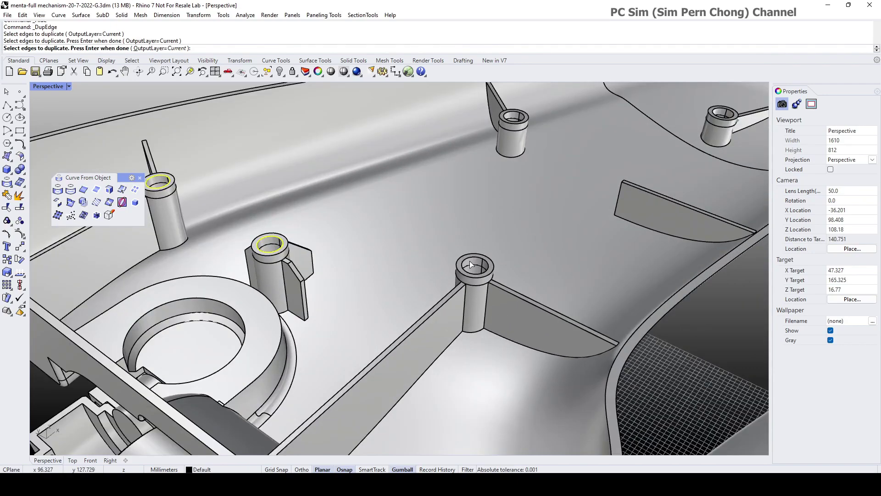
{"action": "left_click", "coordinate": [469, 262]}
{"action": "left_click", "coordinate": [516, 114]}
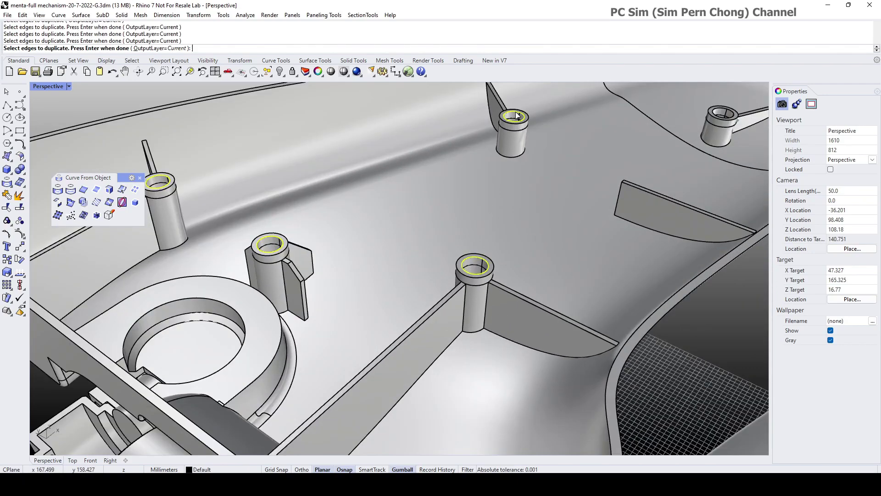
{"action": "left_click", "coordinate": [722, 109]}
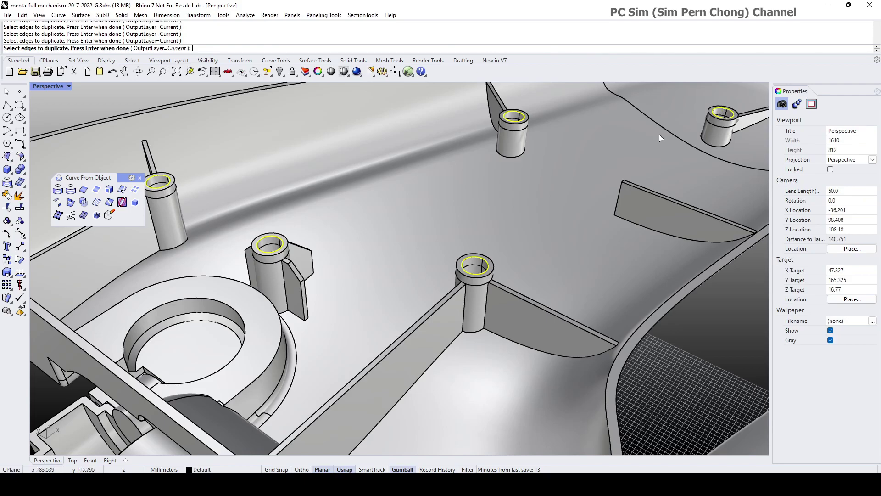
{"action": "scroll", "coordinate": [642, 140], "scroll_direction": "down", "scroll_amount": 4}
{"action": "key", "text": "Return"}
Try to scale the five duplicated rim curves together by a factor of 0.9 with the gumball.
{"action": "right_click_drag", "start_coordinate": [572, 174], "coordinate": [486, 249], "text": "shift"}
{"action": "scroll", "coordinate": [458, 269], "scroll_direction": "up", "scroll_amount": 5}
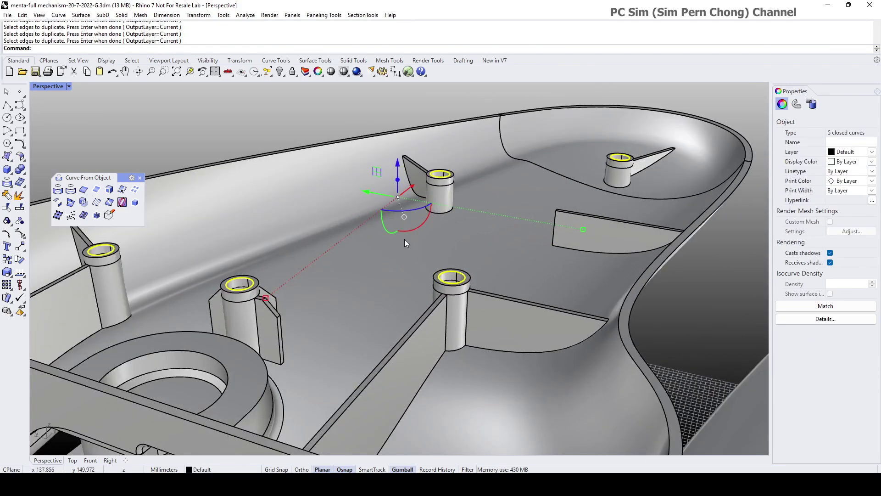
{"action": "right_click_drag", "start_coordinate": [404, 239], "coordinate": [526, 234], "text": "shift"}
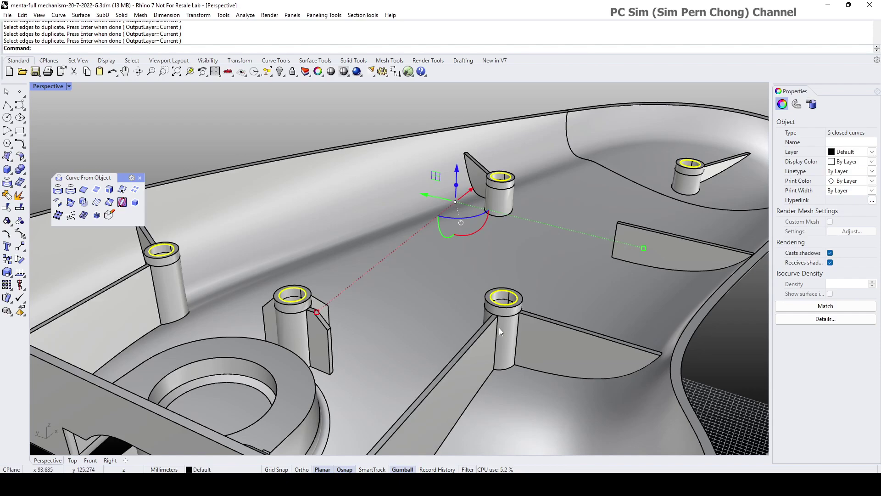
{"action": "left_click", "coordinate": [645, 249]}
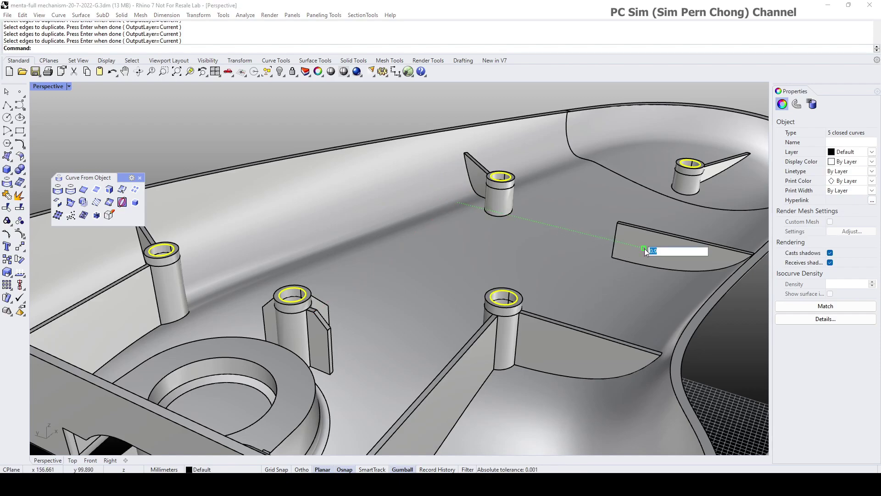
{"action": "left_click", "coordinate": [659, 250]}
{"action": "left_click_drag", "start_coordinate": [659, 251], "coordinate": [649, 252]}
{"action": "left_click", "coordinate": [659, 251]}
{"action": "key", "text": "Return"}
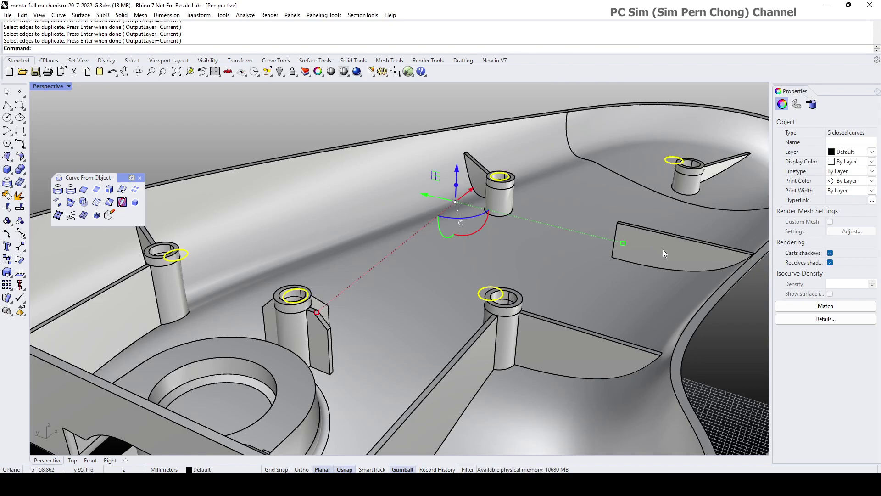
Compare the scaled curves with the boss openings and undo the gumball scaling.
{"action": "scroll", "coordinate": [514, 285], "scroll_direction": "up", "scroll_amount": 2}
{"action": "scroll", "coordinate": [515, 285], "scroll_direction": "up", "scroll_amount": 2}
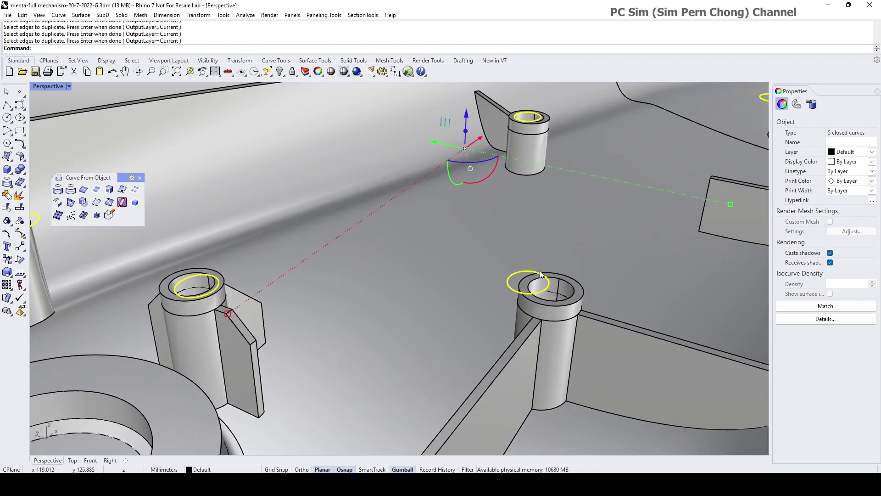
{"action": "scroll", "coordinate": [533, 280], "scroll_direction": "down", "scroll_amount": 3}
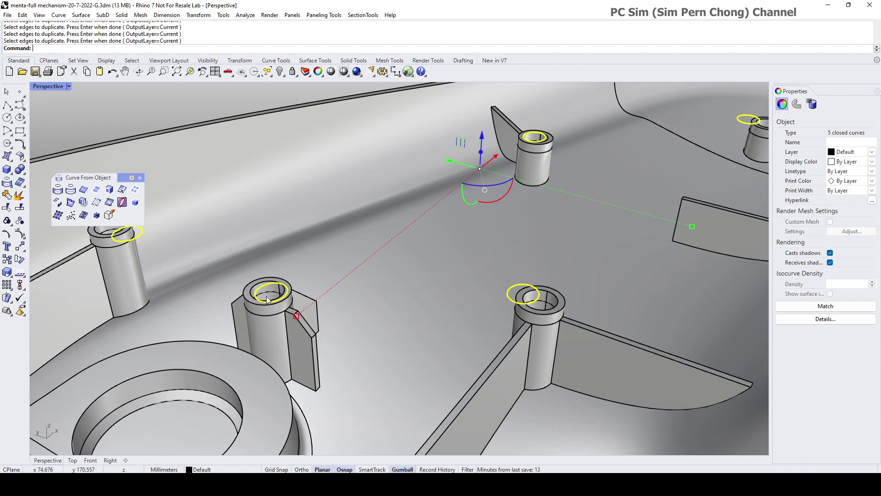
{"action": "scroll", "coordinate": [267, 296], "scroll_direction": "down", "scroll_amount": 1}
{"action": "scroll", "coordinate": [417, 297], "scroll_direction": "up", "scroll_amount": 4}
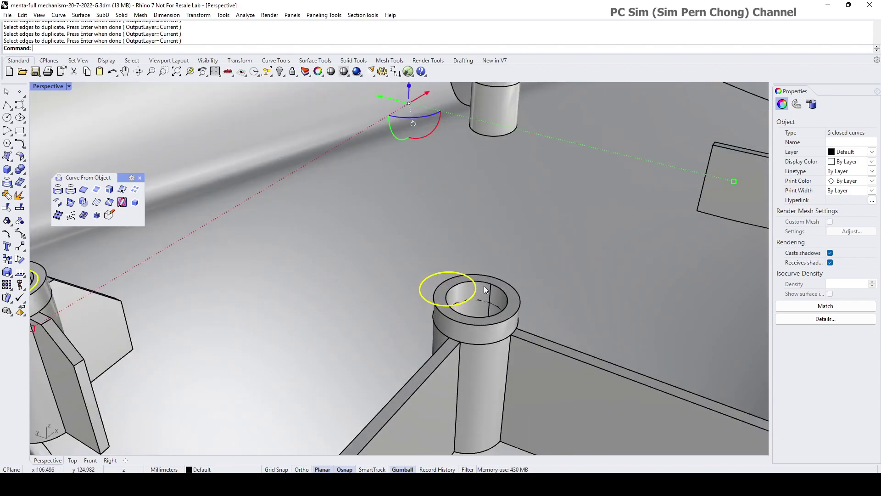
{"action": "scroll", "coordinate": [491, 302], "scroll_direction": "down", "scroll_amount": 3}
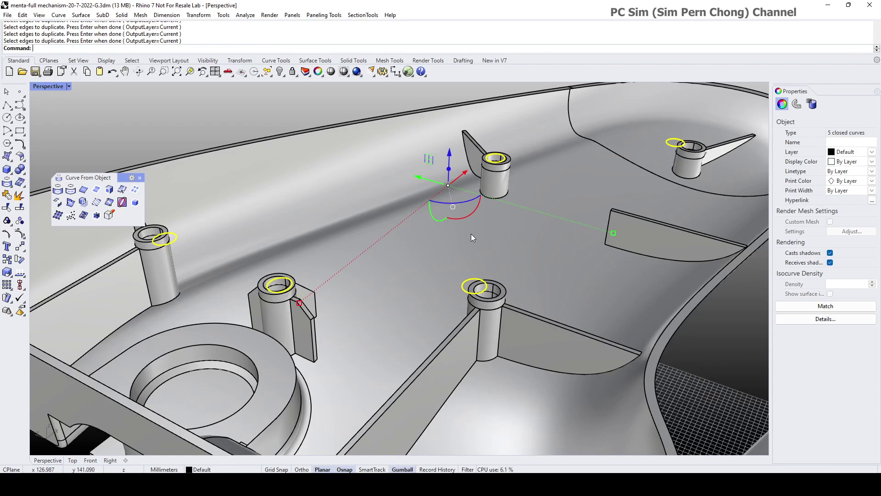
{"action": "key", "text": "ctrl+z"}
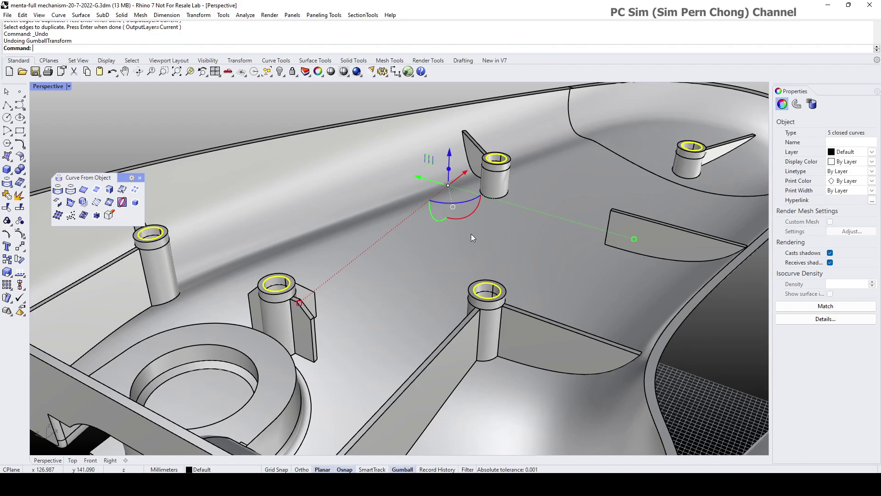
Inspect the five duplicated rim curves around the boss openings.
{"action": "scroll", "coordinate": [474, 221], "scroll_direction": "down", "scroll_amount": 3}
{"action": "right_click_drag", "start_coordinate": [474, 221], "coordinate": [469, 262]}
{"action": "scroll", "coordinate": [384, 318], "scroll_direction": "up", "scroll_amount": 1}
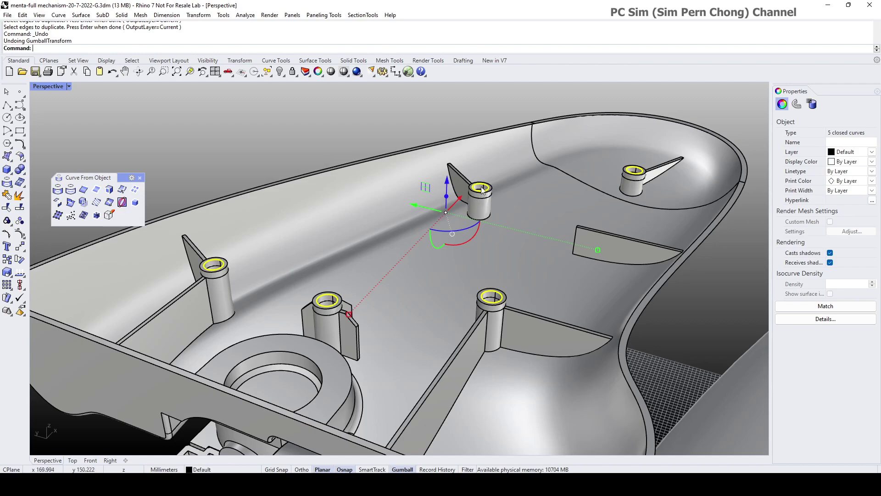
{"action": "scroll", "coordinate": [606, 188], "scroll_direction": "up", "scroll_amount": 5}
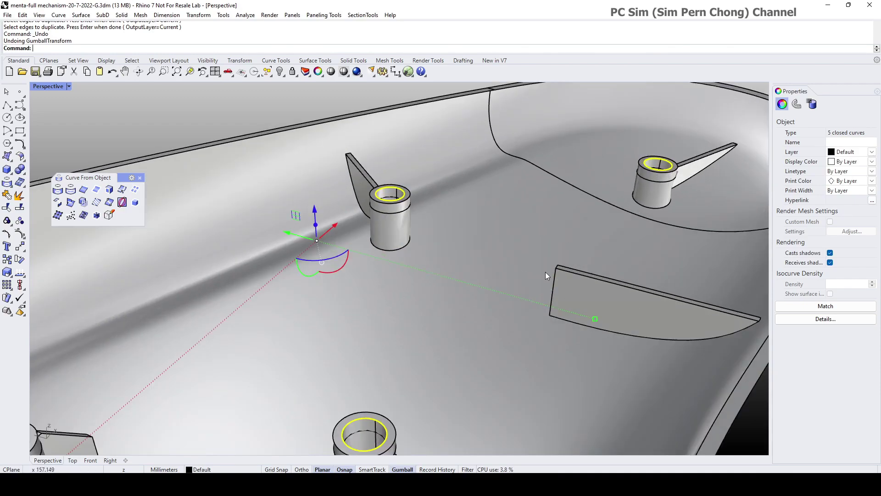
{"action": "scroll", "coordinate": [545, 272], "scroll_direction": "down", "scroll_amount": 3}
{"action": "right_click_drag", "start_coordinate": [512, 271], "coordinate": [605, 204], "text": "shift"}
{"action": "scroll", "coordinate": [569, 299], "scroll_direction": "up", "scroll_amount": 4}
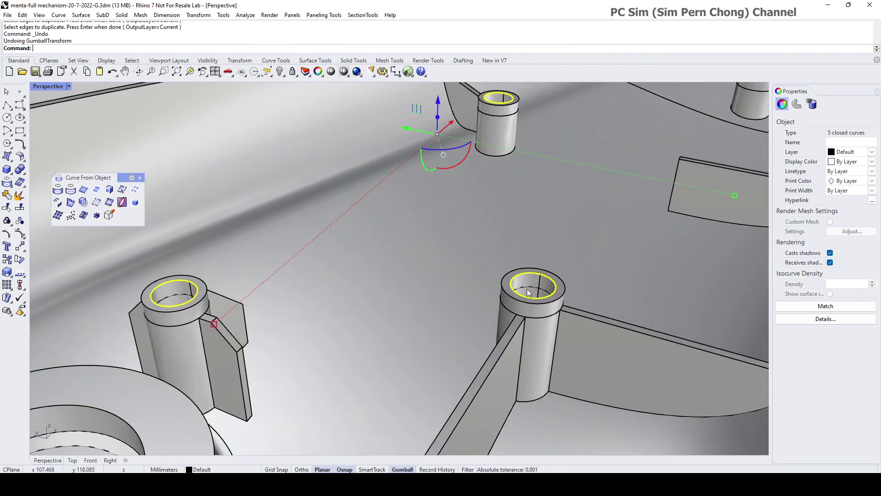
{"action": "scroll", "coordinate": [445, 185], "scroll_direction": "down", "scroll_amount": 3}
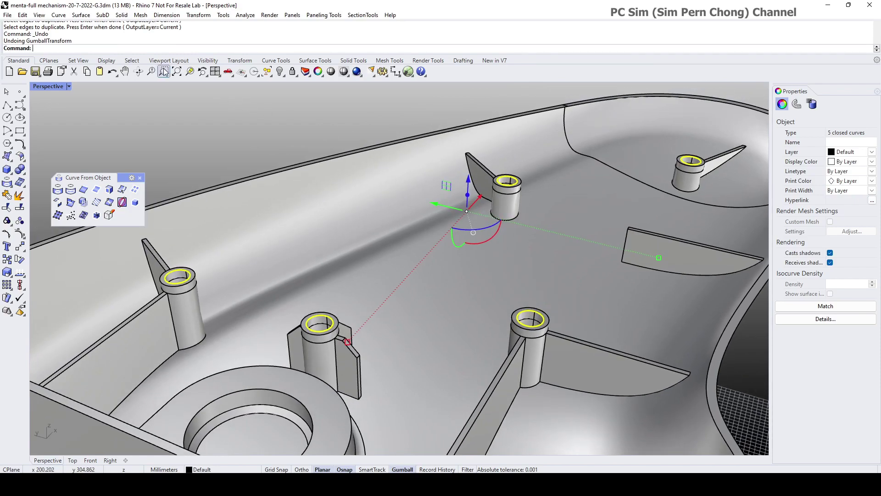
Start BoxEdit on the five selected rim curves and move its window clear of the bosses.
{"action": "type", "text": "B"}
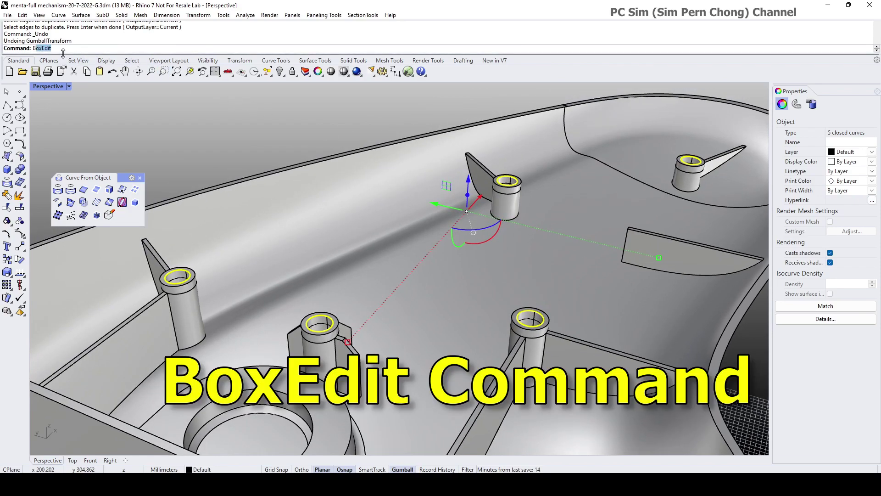
{"action": "type", "text": "oxEd"}
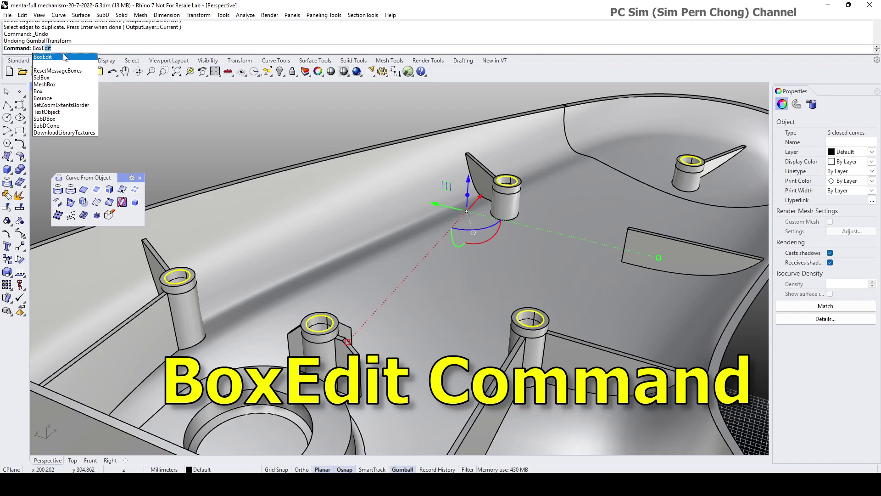
{"action": "type", "text": "it"}
{"action": "key", "text": "Return"}
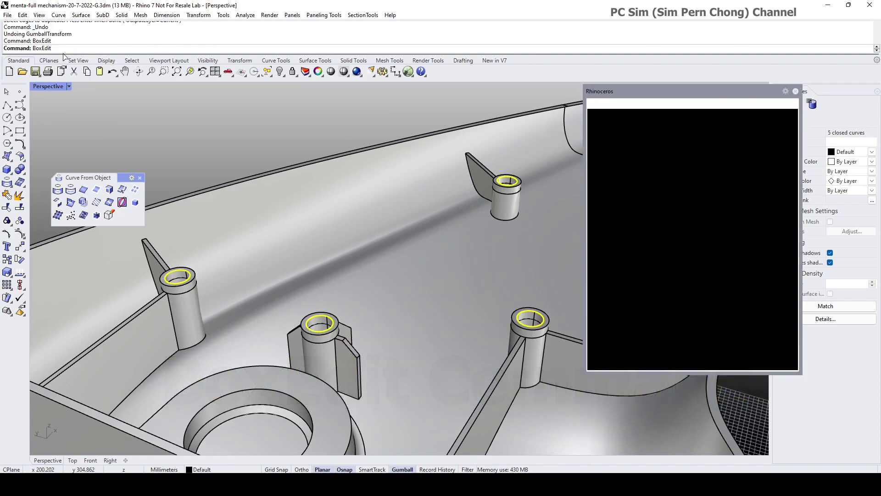
{"action": "scroll", "coordinate": [136, 120], "scroll_direction": "down", "scroll_amount": 4}
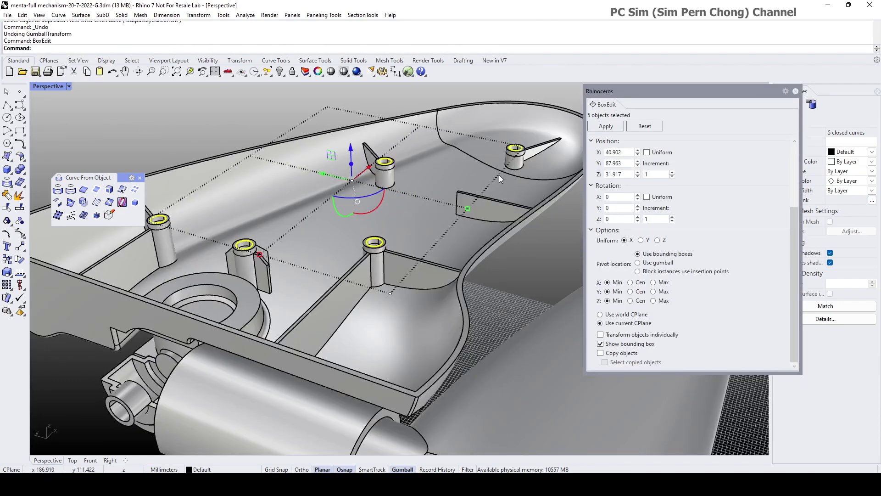
{"action": "left_click_drag", "start_coordinate": [647, 92], "coordinate": [673, 111]}
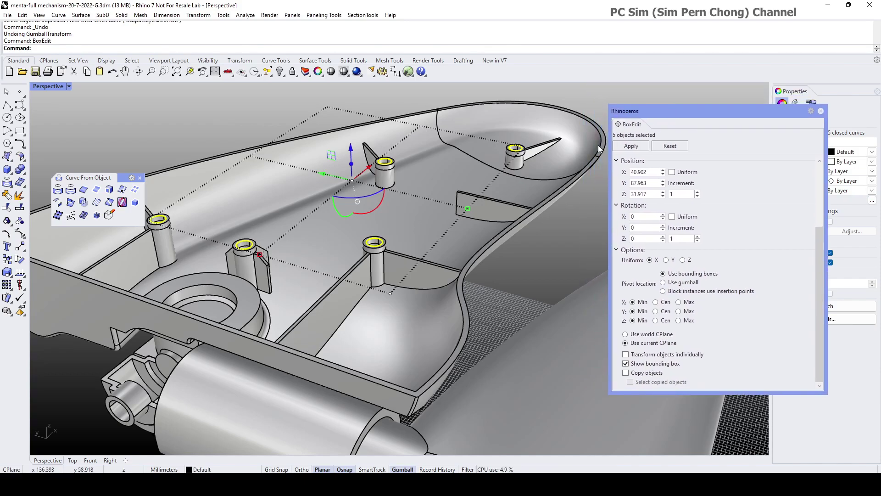
{"action": "right_click_drag", "start_coordinate": [469, 203], "coordinate": [482, 250], "text": "shift"}
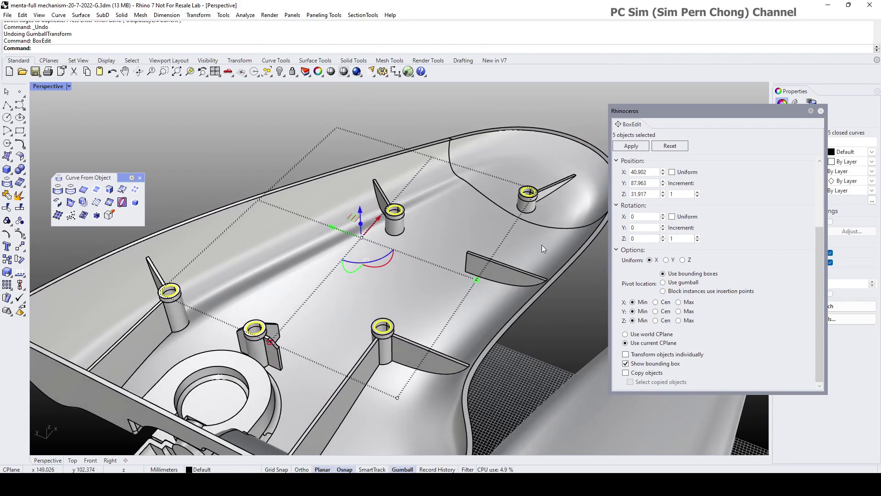
Review BoxEdit's size, scale, position, rotation and pivot options for the selected rim curves.
{"action": "scroll", "coordinate": [720, 238], "scroll_direction": "up", "scroll_amount": 2}
{"action": "scroll", "coordinate": [720, 236], "scroll_direction": "down", "scroll_amount": 5}
{"action": "scroll", "coordinate": [748, 257], "scroll_direction": "up", "scroll_amount": 2}
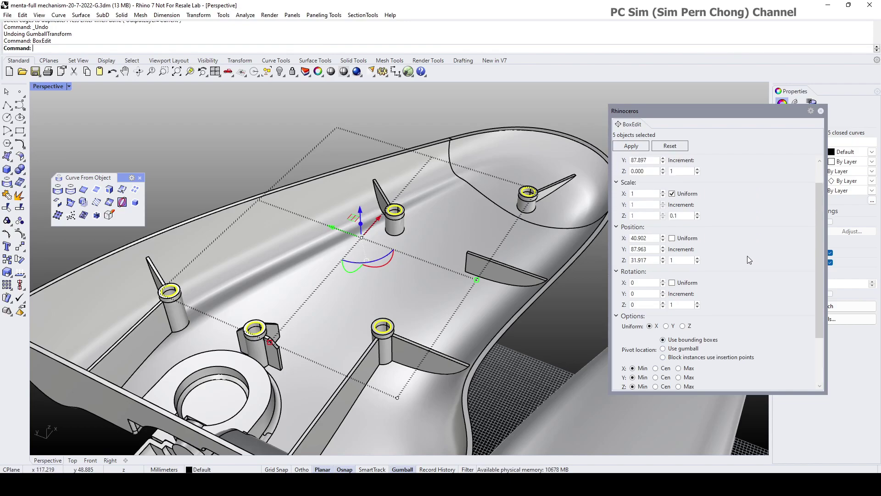
{"action": "scroll", "coordinate": [747, 255], "scroll_direction": "down", "scroll_amount": 3}
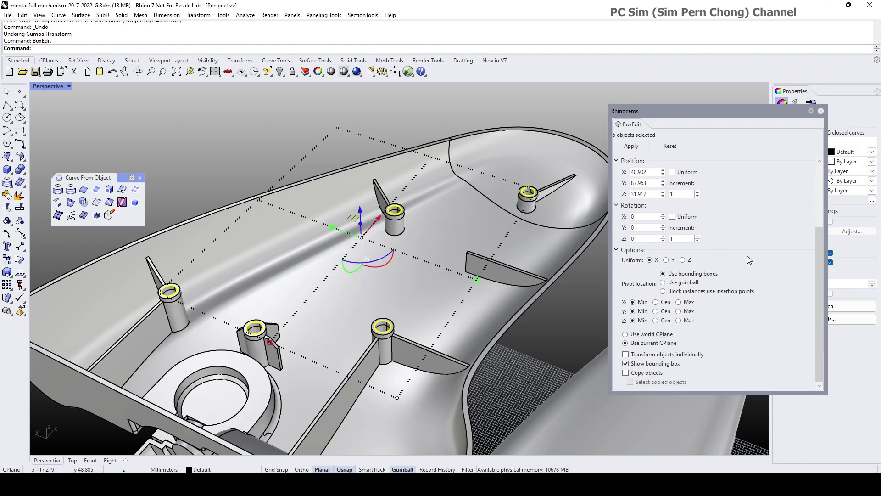
{"action": "scroll", "coordinate": [747, 255], "scroll_direction": "up", "scroll_amount": 5}
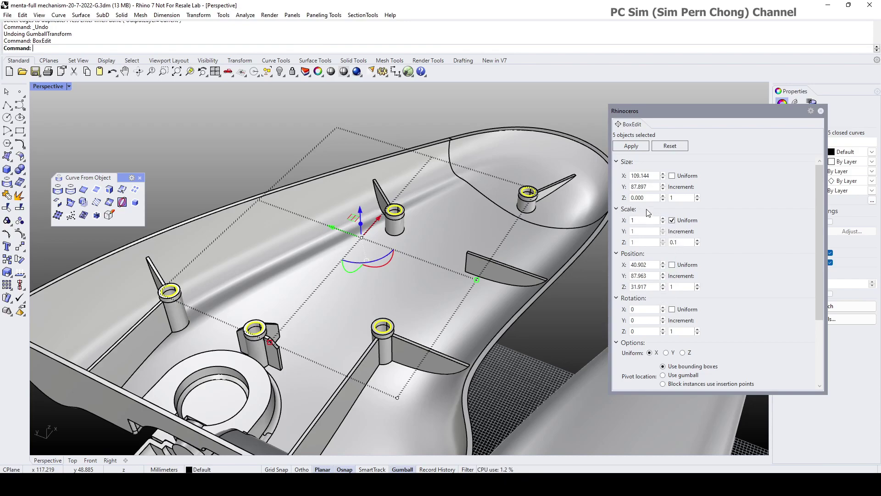
{"action": "scroll", "coordinate": [721, 252], "scroll_direction": "down", "scroll_amount": 4}
{"action": "scroll", "coordinate": [720, 252], "scroll_direction": "down", "scroll_amount": 1}
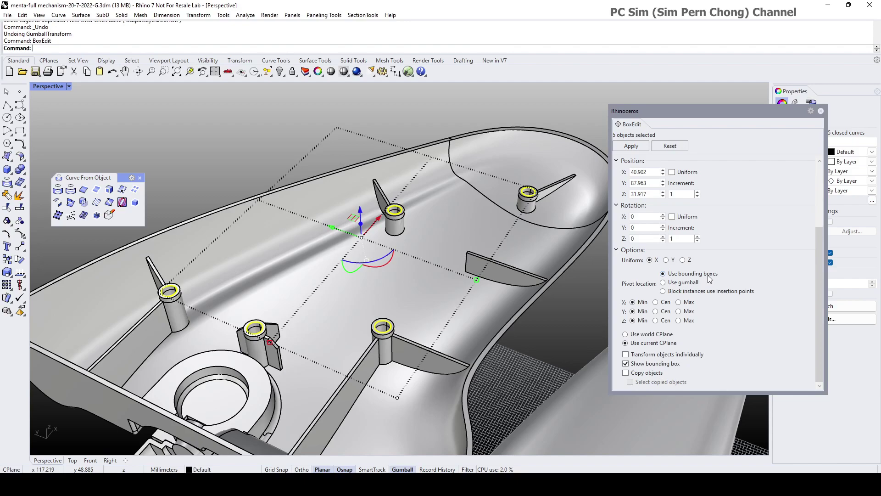
Compare the bounding-box, gumball and insertion-point pivot locations, ending with "Block instances use insertion points".
{"action": "left_click", "coordinate": [663, 283]}
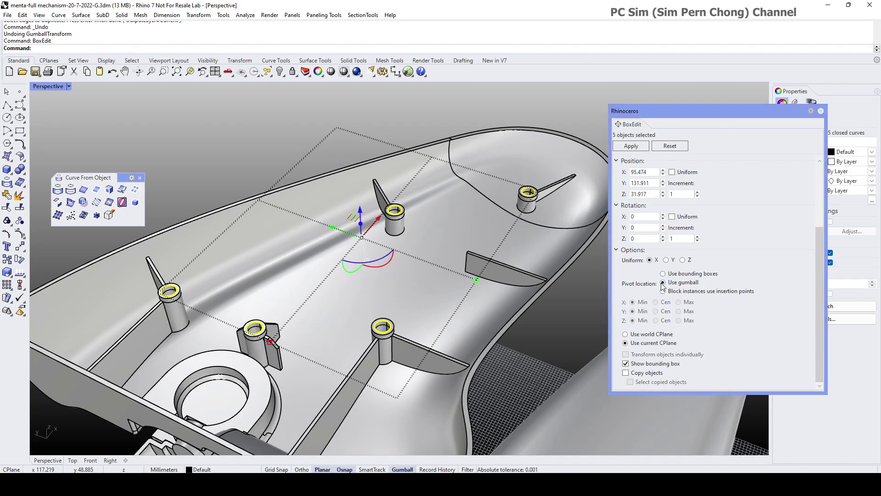
{"action": "left_click", "coordinate": [663, 274]}
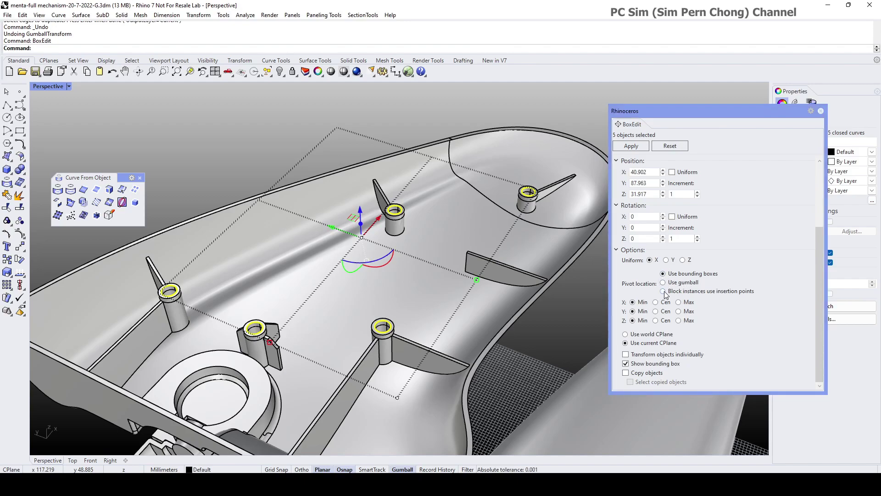
{"action": "left_click", "coordinate": [663, 291]}
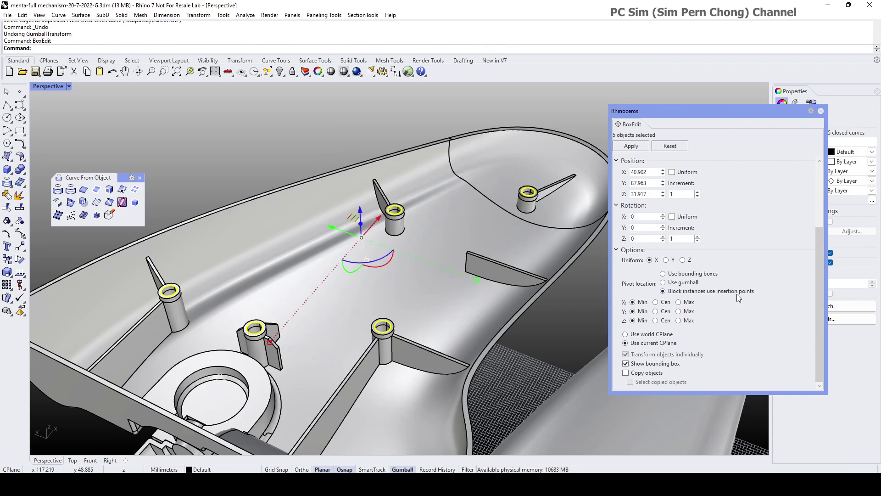
{"action": "left_click", "coordinate": [663, 274]}
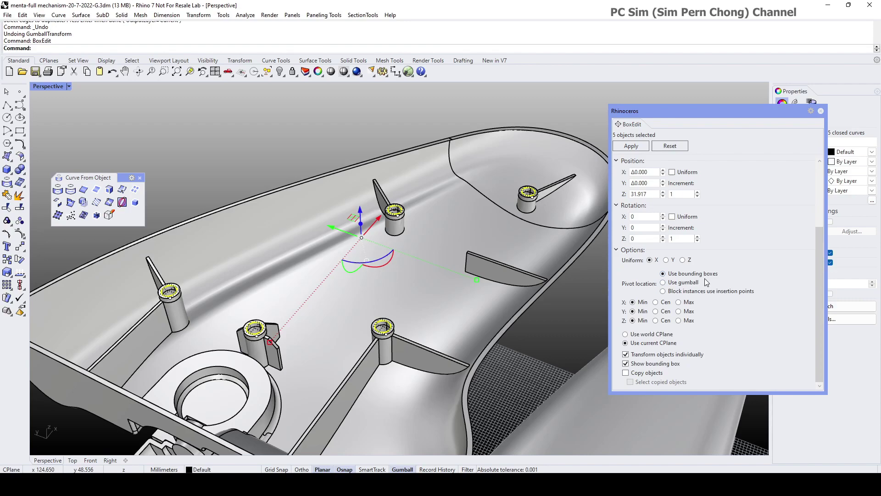
{"action": "left_click", "coordinate": [662, 282]}
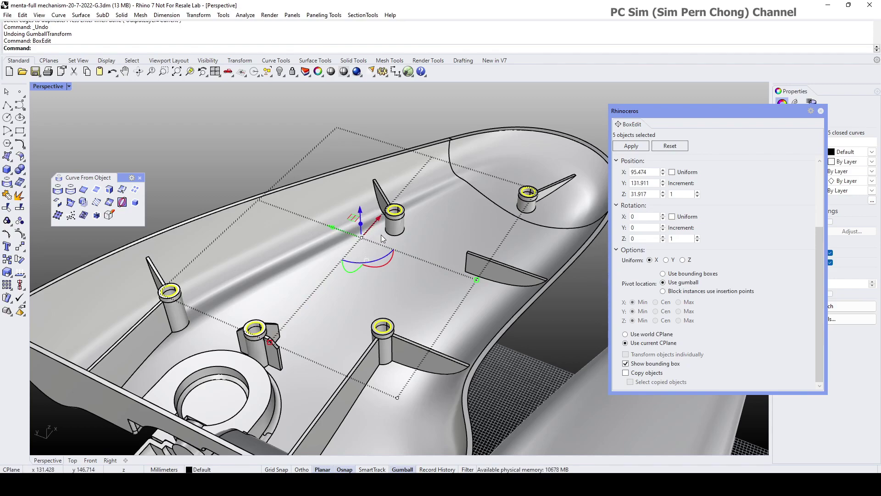
{"action": "left_click", "coordinate": [663, 292]}
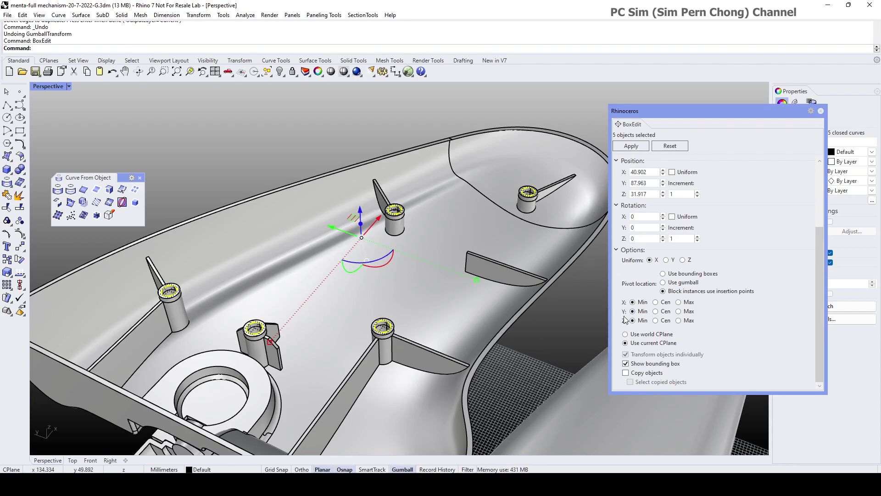
Examine the individual bounding boxes of the rim curves and their pivot points with X, Y and Z at Min.
{"action": "scroll", "coordinate": [423, 324], "scroll_direction": "up", "scroll_amount": 4}
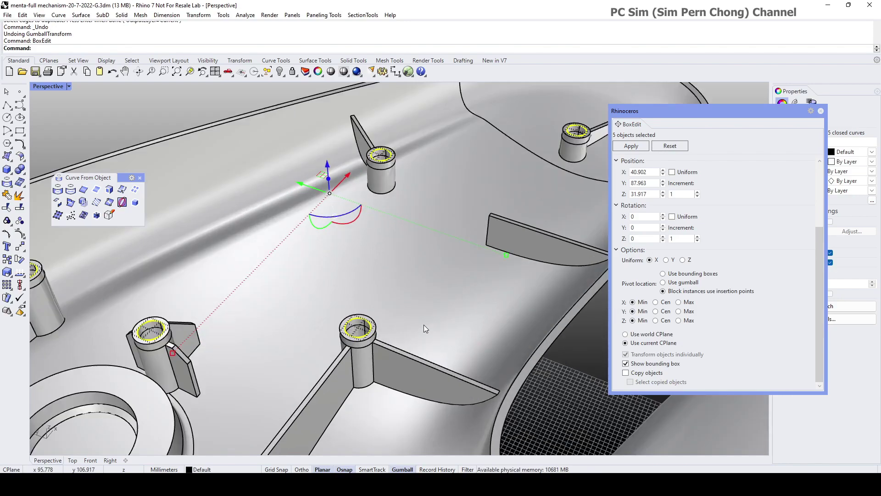
{"action": "right_click_drag", "start_coordinate": [402, 321], "coordinate": [539, 296], "text": "shift"}
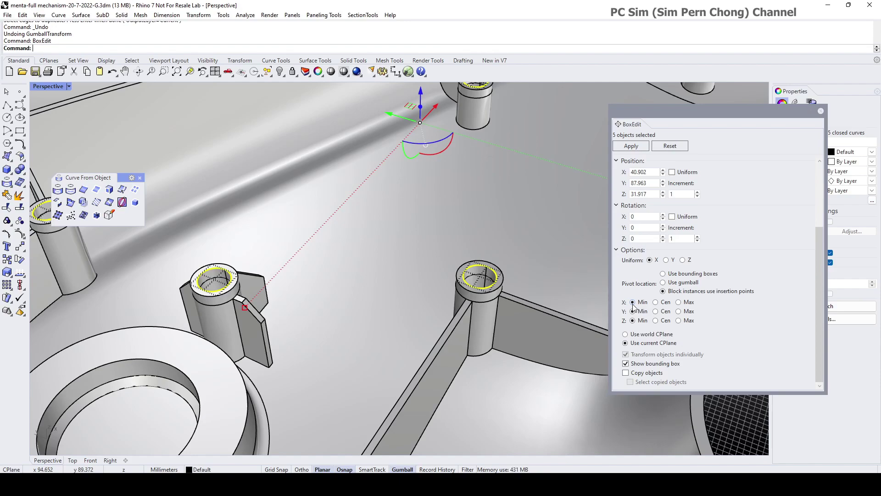
{"action": "left_click", "coordinate": [655, 304]}
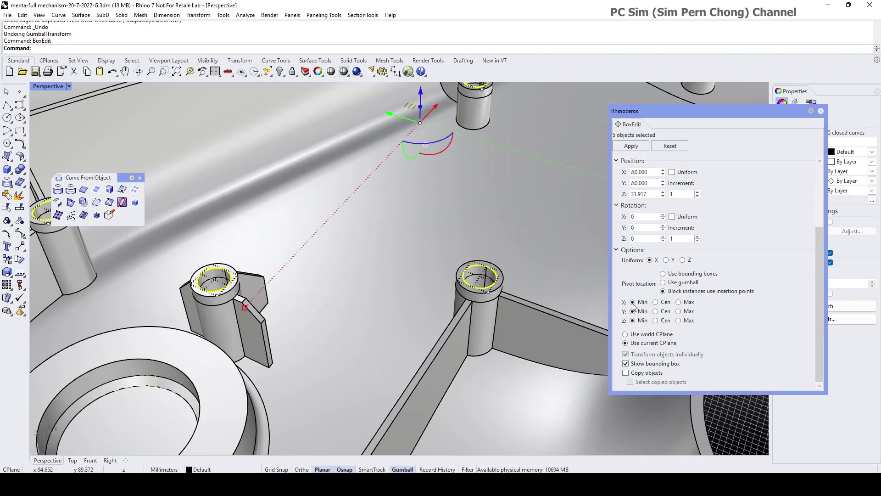
{"action": "scroll", "coordinate": [497, 305], "scroll_direction": "up", "scroll_amount": 2}
{"action": "right_click_drag", "start_coordinate": [497, 305], "coordinate": [482, 306]}
{"action": "scroll", "coordinate": [472, 306], "scroll_direction": "up", "scroll_amount": 2}
{"action": "scroll", "coordinate": [447, 301], "scroll_direction": "up", "scroll_amount": 1}
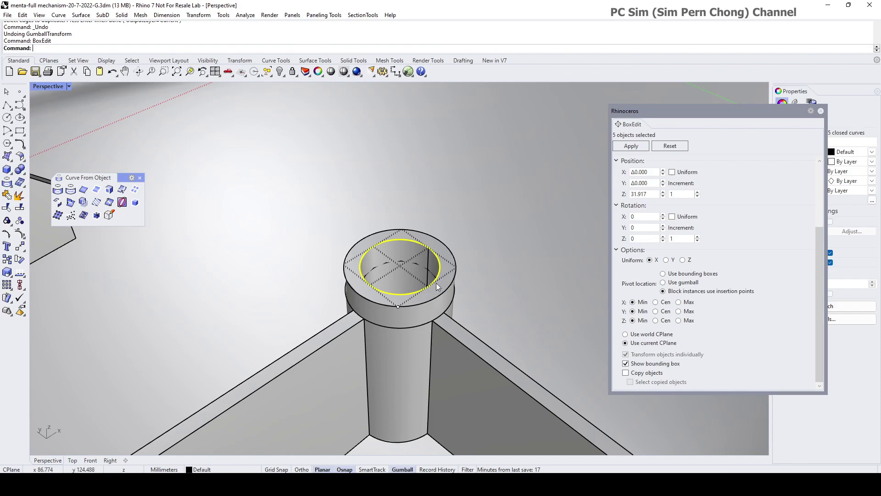
{"action": "scroll", "coordinate": [362, 262], "scroll_direction": "down", "scroll_amount": 5}
{"action": "right_click_drag", "start_coordinate": [287, 277], "coordinate": [500, 324], "text": "shift"}
{"action": "scroll", "coordinate": [392, 287], "scroll_direction": "up", "scroll_amount": 5}
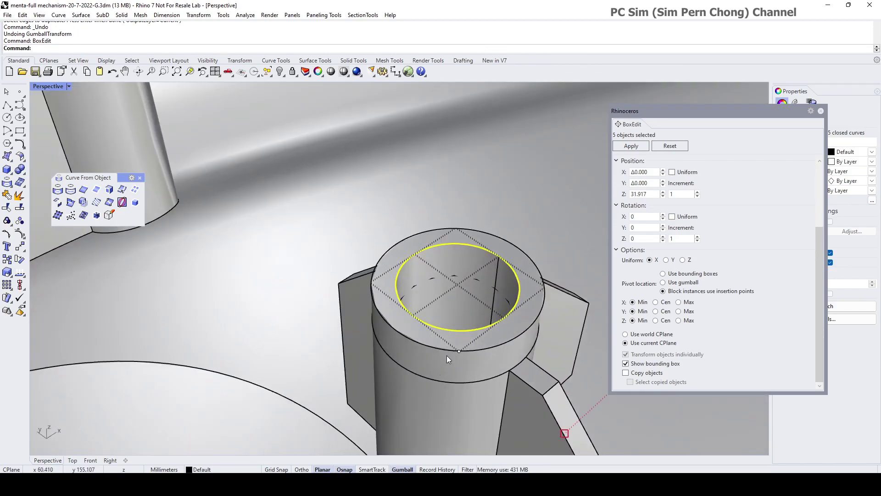
{"action": "scroll", "coordinate": [450, 341], "scroll_direction": "down", "scroll_amount": 3}
{"action": "right_click_drag", "start_coordinate": [379, 313], "coordinate": [320, 316]}
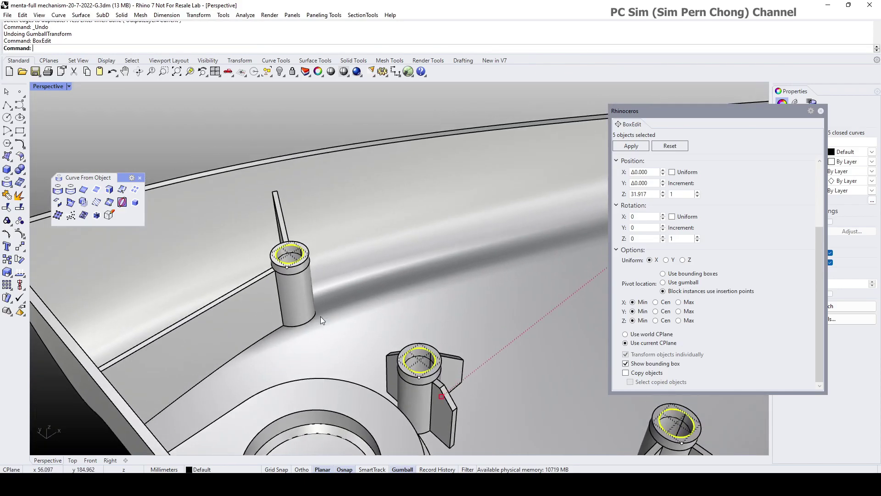
{"action": "scroll", "coordinate": [288, 258], "scroll_direction": "up", "scroll_amount": 3}
{"action": "scroll", "coordinate": [287, 258], "scroll_direction": "down", "scroll_amount": 5}
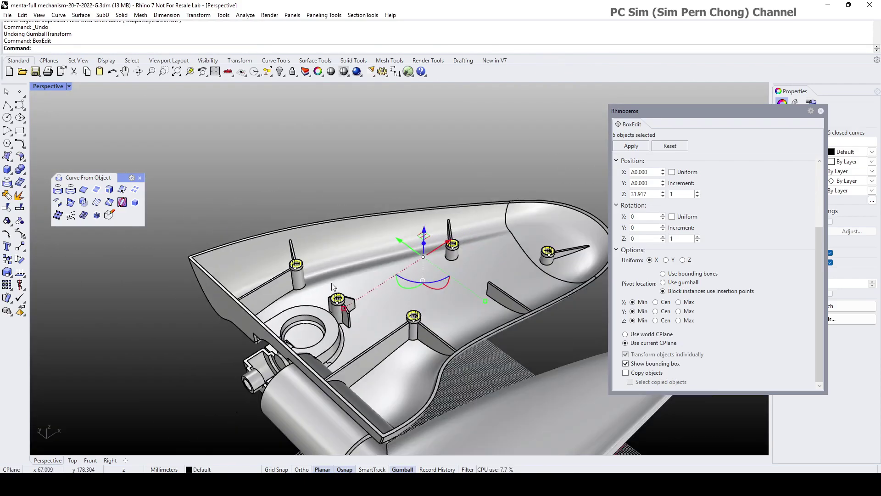
Set the X pivot to Max and check where the pivot point sits on each boss's bounding box.
{"action": "scroll", "coordinate": [315, 310], "scroll_direction": "up", "scroll_amount": 6}
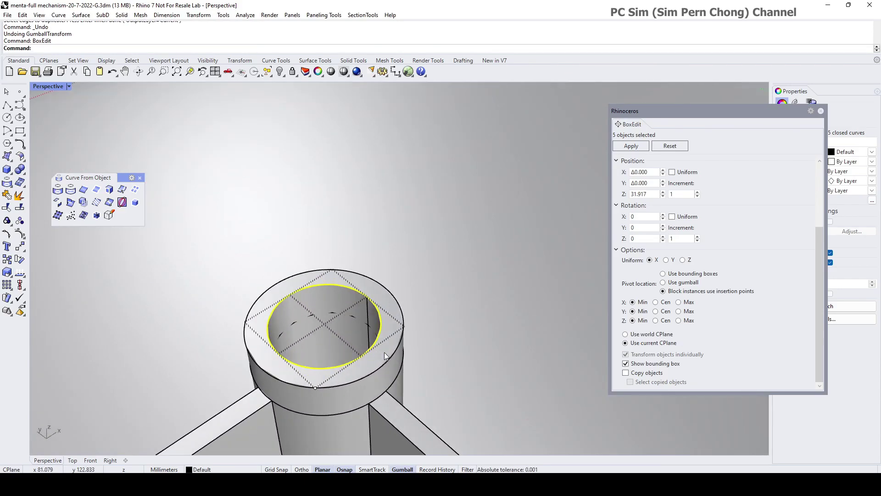
{"action": "left_click", "coordinate": [678, 302]}
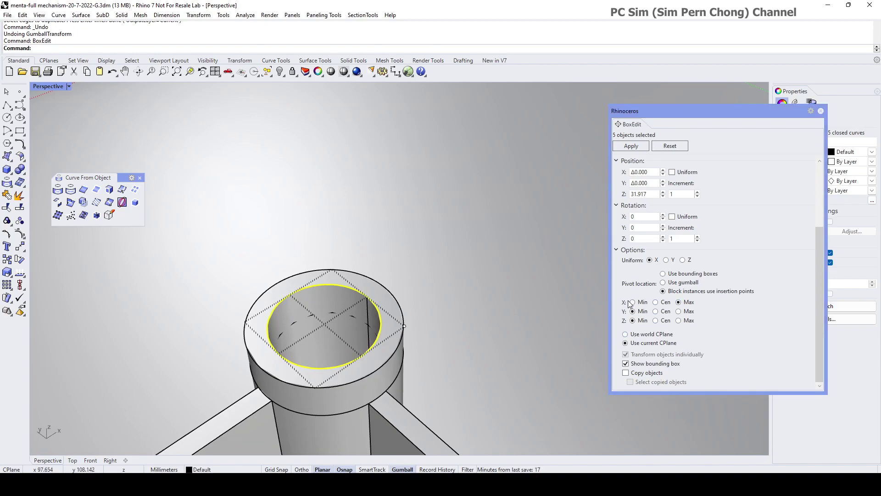
{"action": "scroll", "coordinate": [402, 324], "scroll_direction": "down", "scroll_amount": 6}
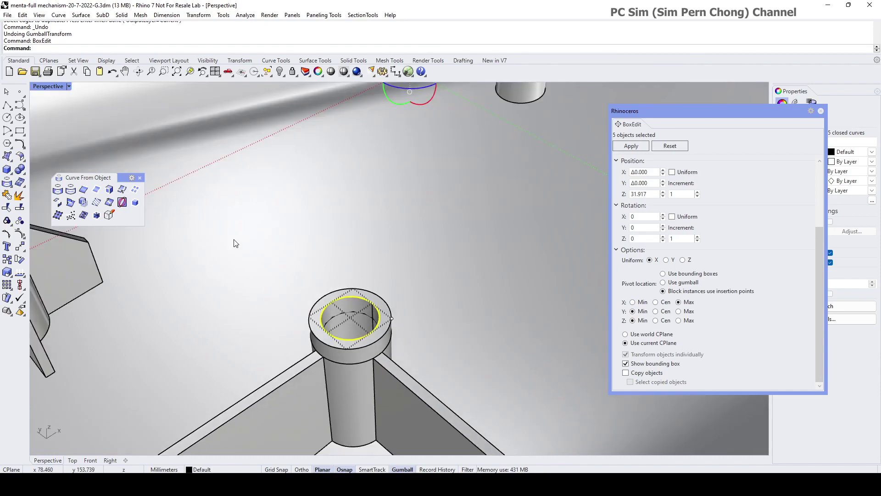
{"action": "right_click_drag", "start_coordinate": [234, 243], "coordinate": [478, 307], "text": "shift"}
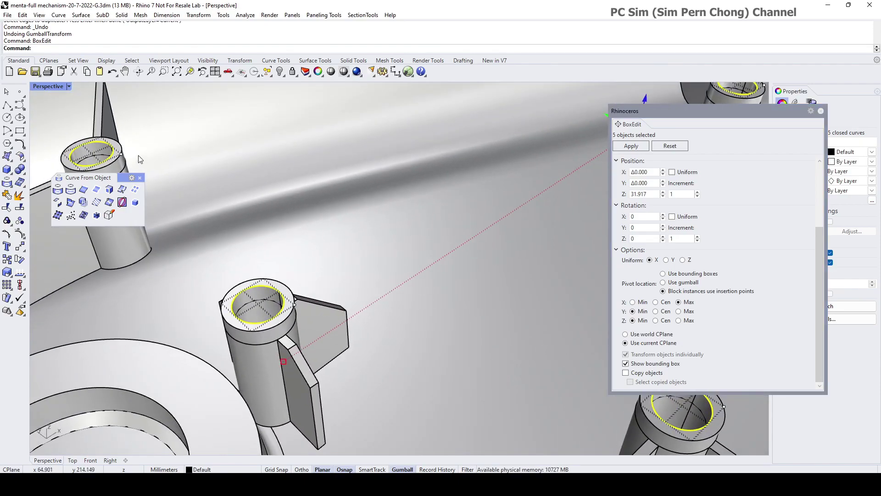
{"action": "scroll", "coordinate": [175, 164], "scroll_direction": "down", "scroll_amount": 9}
{"action": "right_click_drag", "start_coordinate": [330, 188], "coordinate": [218, 236], "text": "shift"}
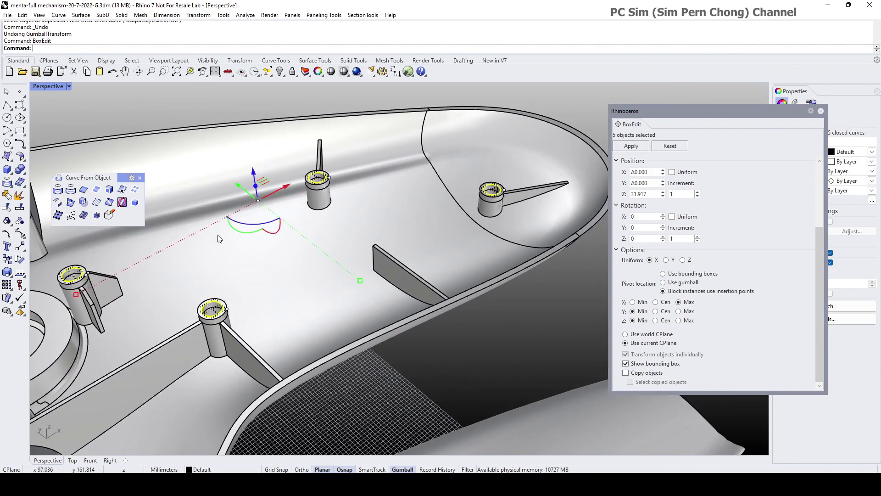
{"action": "scroll", "coordinate": [326, 183], "scroll_direction": "up", "scroll_amount": 5}
{"action": "scroll", "coordinate": [336, 171], "scroll_direction": "up", "scroll_amount": 7}
{"action": "scroll", "coordinate": [345, 171], "scroll_direction": "down", "scroll_amount": 9}
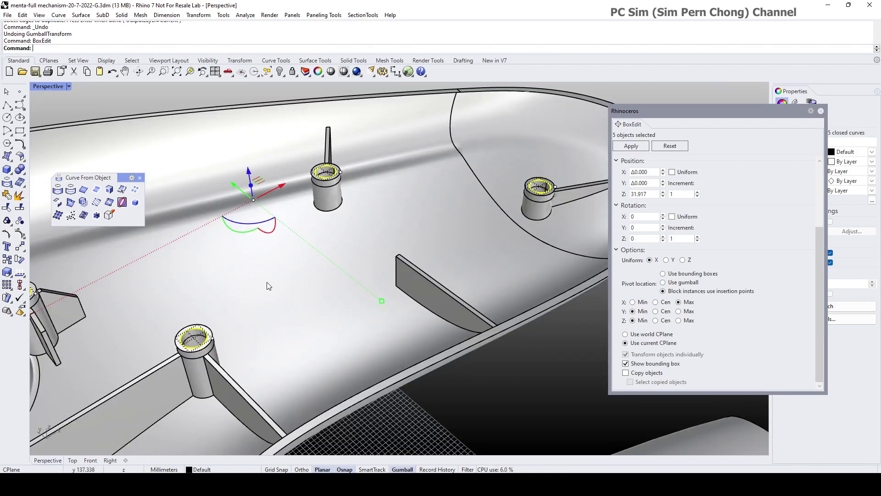
Set the X pivot of the rim curves' bounding boxes to Cen.
{"action": "right_click_drag", "start_coordinate": [266, 282], "coordinate": [434, 200], "text": "shift"}
{"action": "scroll", "coordinate": [398, 260], "scroll_direction": "up", "scroll_amount": 5}
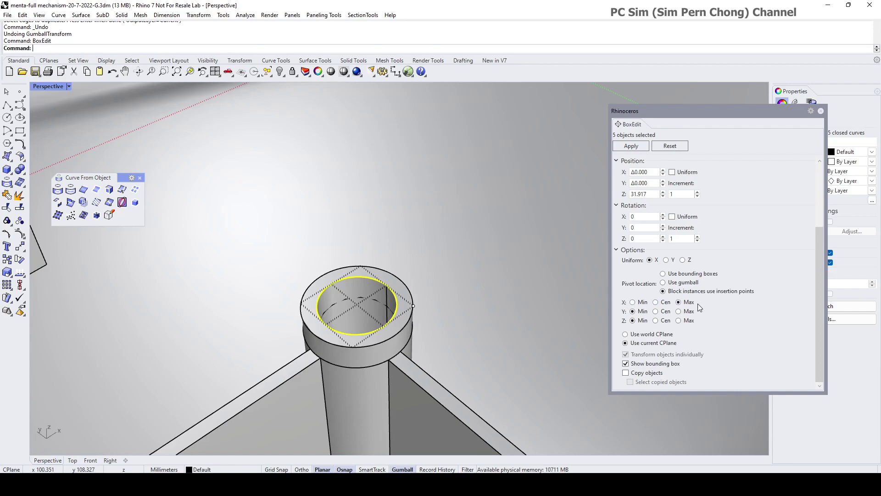
{"action": "left_click", "coordinate": [655, 302]}
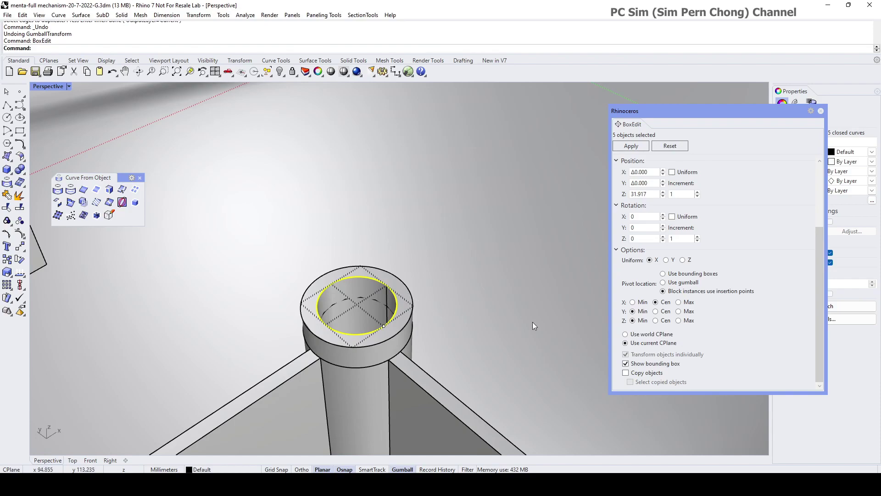
Set the Y and Z pivots of the rim curves' bounding boxes to Cen.
{"action": "scroll", "coordinate": [466, 309], "scroll_direction": "down", "scroll_amount": 3}
{"action": "scroll", "coordinate": [450, 316], "scroll_direction": "up", "scroll_amount": 3}
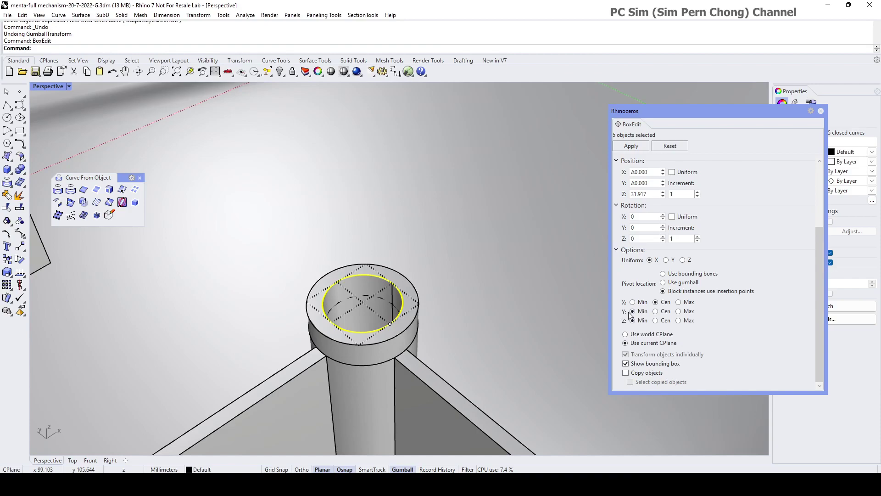
{"action": "left_click", "coordinate": [655, 311]}
{"action": "left_click", "coordinate": [655, 320]}
Examine the centred pivot points on the individual bounding boxes of the boss rim curves.
{"action": "scroll", "coordinate": [425, 307], "scroll_direction": "down", "scroll_amount": 5}
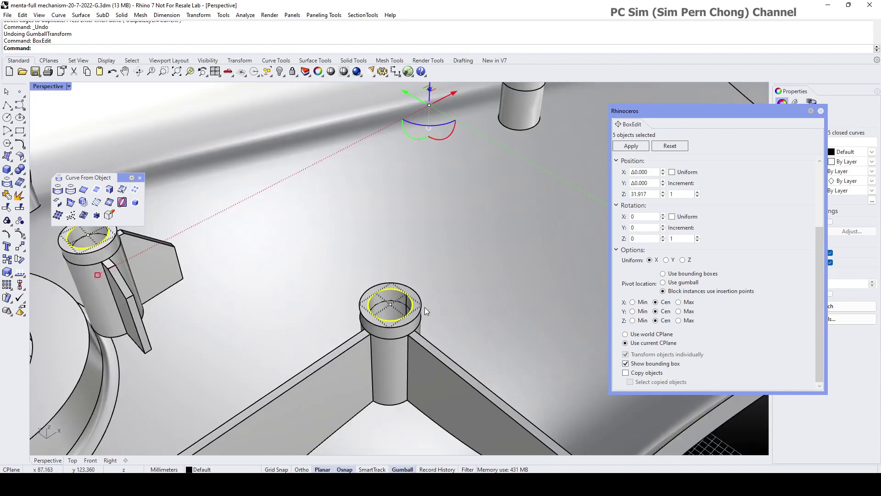
{"action": "right_click_drag", "start_coordinate": [369, 297], "coordinate": [550, 356], "text": "shift"}
{"action": "right_click_drag", "start_coordinate": [282, 278], "coordinate": [502, 352], "text": "shift"}
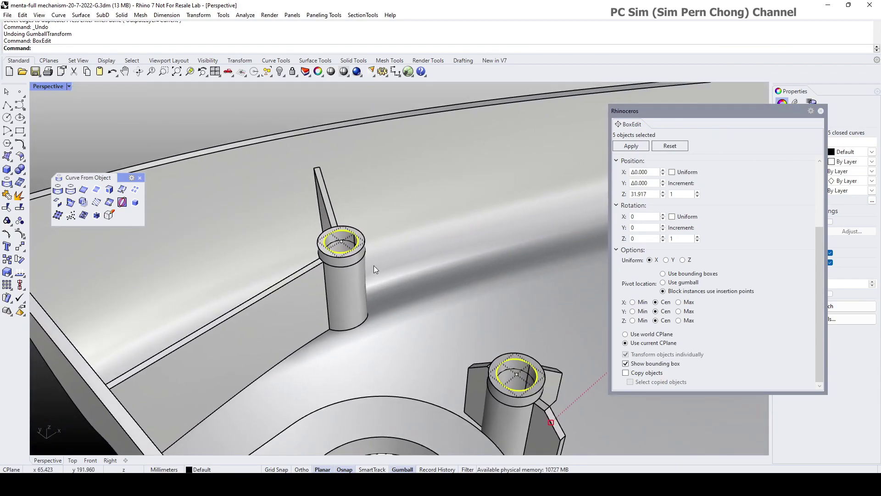
{"action": "scroll", "coordinate": [345, 245], "scroll_direction": "up", "scroll_amount": 12}
{"action": "scroll", "coordinate": [328, 232], "scroll_direction": "down", "scroll_amount": 8}
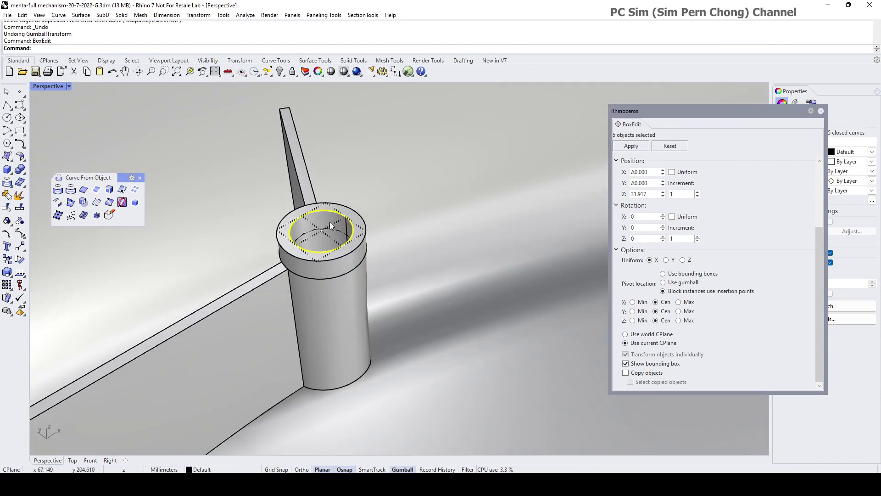
{"action": "scroll", "coordinate": [327, 225], "scroll_direction": "up", "scroll_amount": 5}
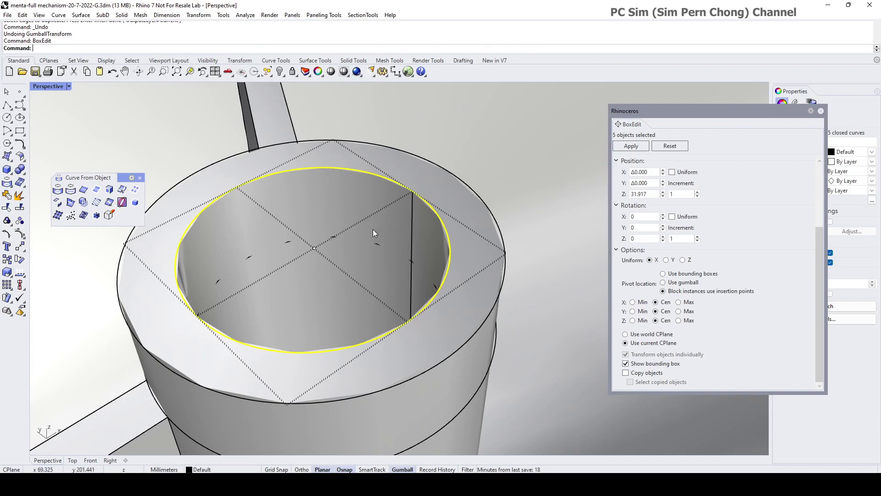
{"action": "scroll", "coordinate": [373, 230], "scroll_direction": "down", "scroll_amount": 3}
{"action": "scroll", "coordinate": [380, 252], "scroll_direction": "down", "scroll_amount": 2}
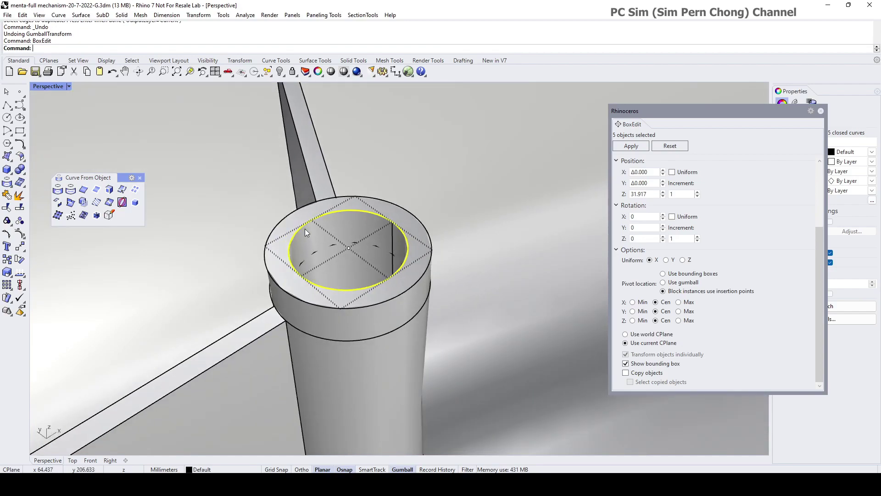
{"action": "scroll", "coordinate": [349, 258], "scroll_direction": "up", "scroll_amount": 4}
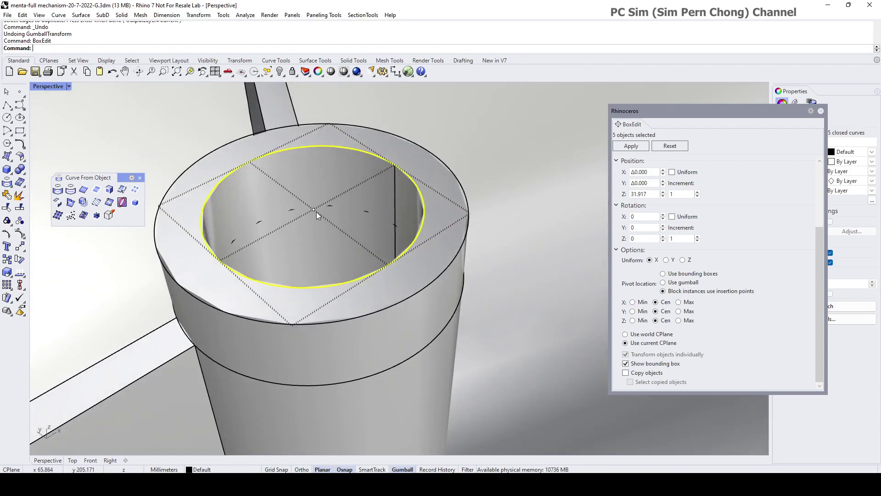
{"action": "scroll", "coordinate": [312, 210], "scroll_direction": "down", "scroll_amount": 15}
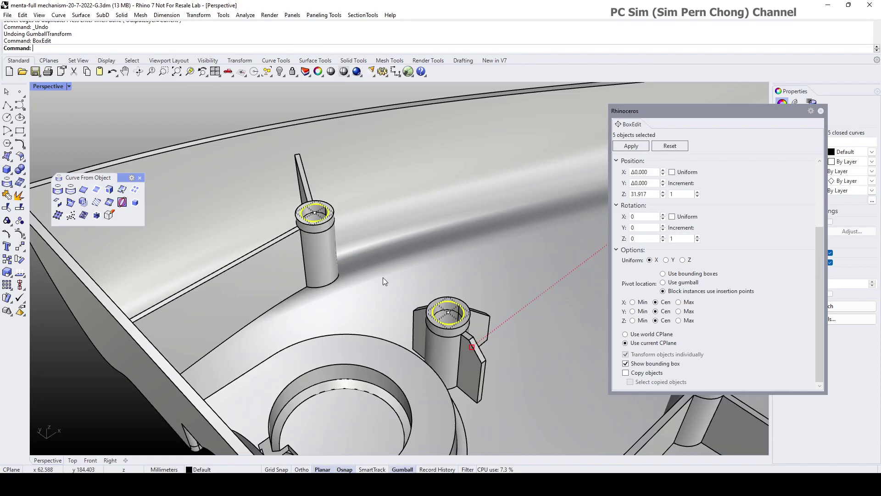
{"action": "right_click_drag", "start_coordinate": [429, 282], "coordinate": [328, 309], "text": "shift"}
{"action": "scroll", "coordinate": [329, 312], "scroll_direction": "down", "scroll_amount": 3}
{"action": "scroll", "coordinate": [346, 347], "scroll_direction": "up", "scroll_amount": 5}
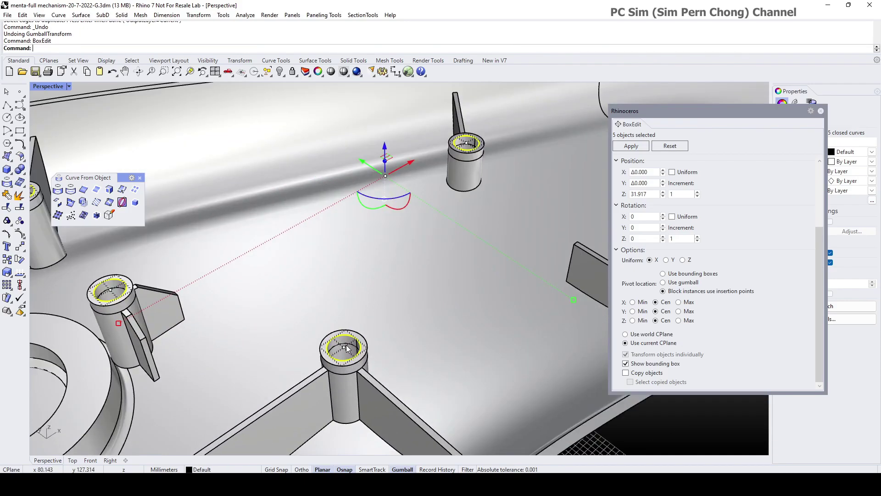
{"action": "scroll", "coordinate": [346, 345], "scroll_direction": "down", "scroll_amount": 4}
{"action": "right_click_drag", "start_coordinate": [361, 315], "coordinate": [446, 303], "text": "shift"}
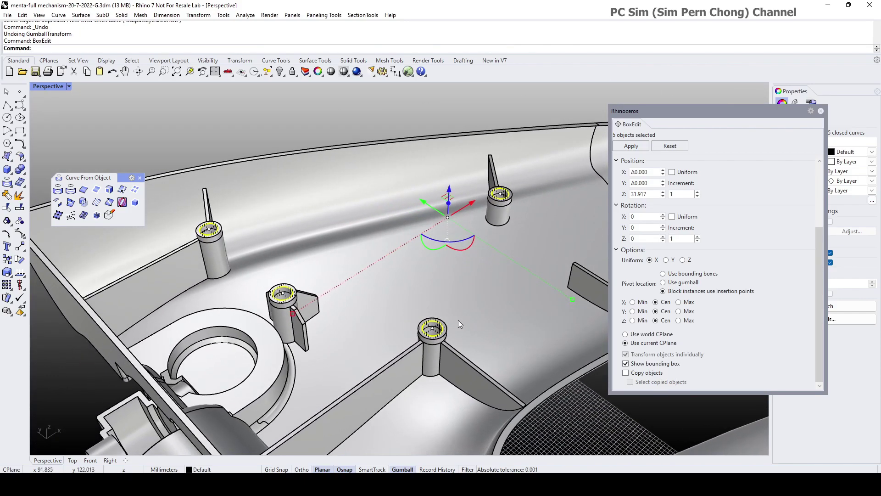
{"action": "scroll", "coordinate": [433, 329], "scroll_direction": "up", "scroll_amount": 6}
{"action": "scroll", "coordinate": [433, 329], "scroll_direction": "up", "scroll_amount": 2}
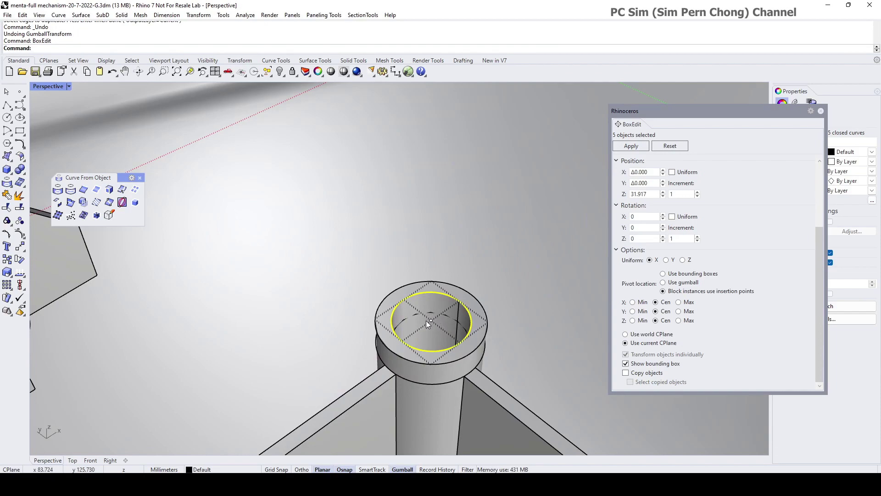
{"action": "scroll", "coordinate": [426, 320], "scroll_direction": "down", "scroll_amount": 3}
{"action": "right_click_drag", "start_coordinate": [435, 304], "coordinate": [453, 281], "text": "shift"}
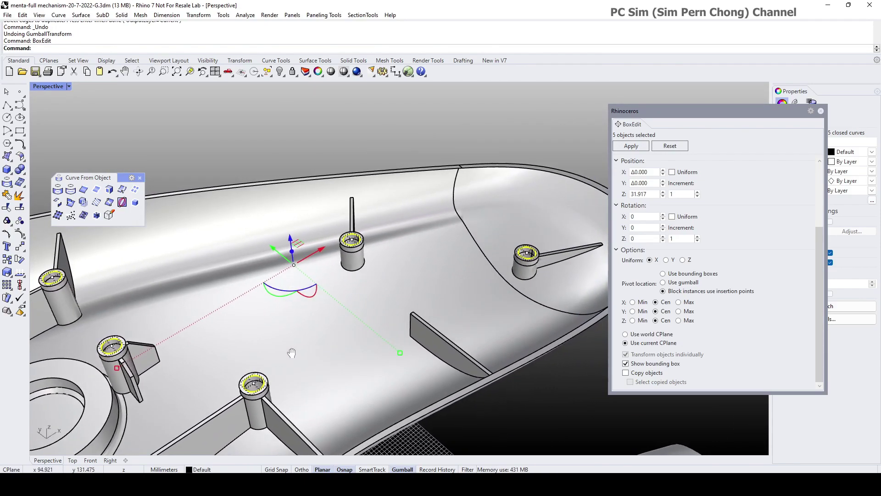
Scale the five rim curves uniformly by 0.9 about their individual centre pivots.
{"action": "scroll", "coordinate": [757, 266], "scroll_direction": "up", "scroll_amount": 3}
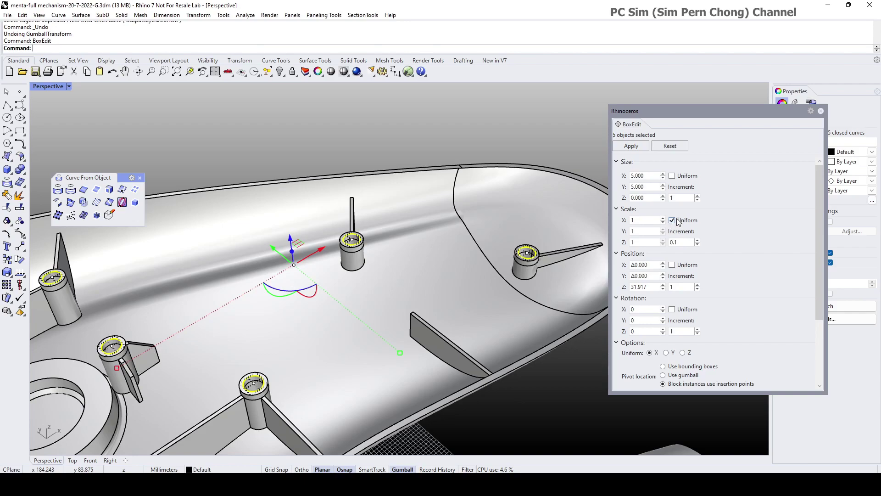
{"action": "left_click", "coordinate": [639, 220]}
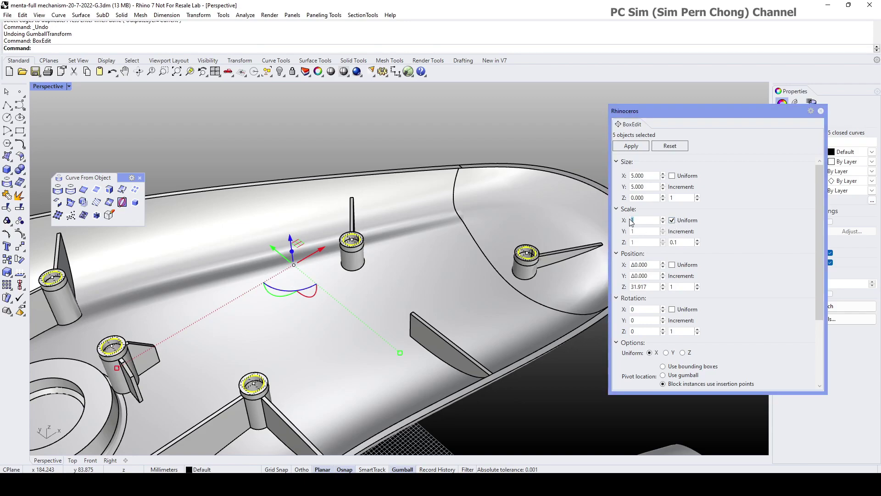
{"action": "type", "text": ".9"}
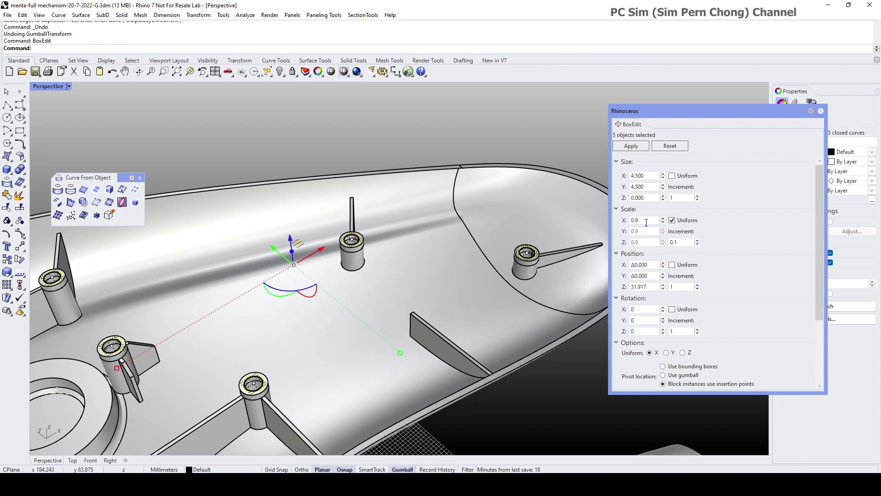
{"action": "key", "text": "Return"}
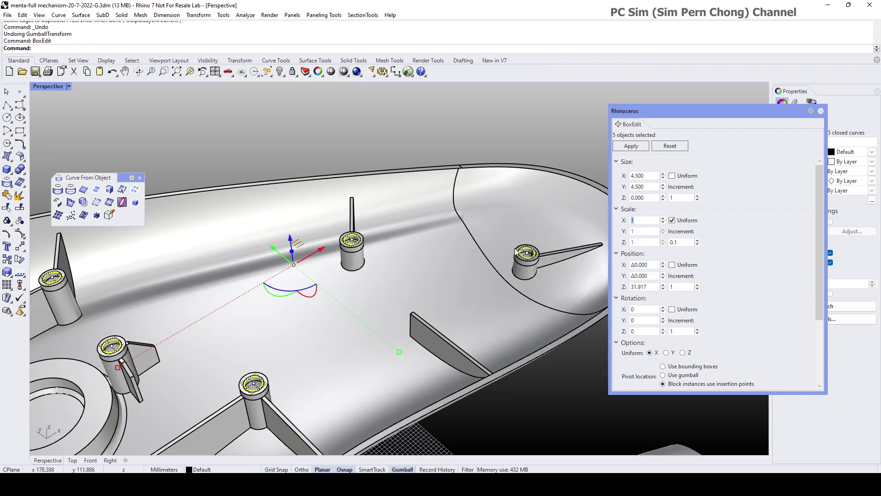
Inspect the scaled rim curves inside the boss openings, comparing them with the original hole edges.
{"action": "scroll", "coordinate": [513, 248], "scroll_direction": "up", "scroll_amount": 3}
{"action": "scroll", "coordinate": [479, 276], "scroll_direction": "down", "scroll_amount": 5}
{"action": "right_click_drag", "start_coordinate": [451, 308], "coordinate": [571, 249], "text": "shift"}
{"action": "right_click_drag", "start_coordinate": [257, 328], "coordinate": [520, 269], "text": "shift"}
{"action": "right_click_drag", "start_coordinate": [261, 271], "coordinate": [452, 353], "text": "shift"}
{"action": "scroll", "coordinate": [352, 259], "scroll_direction": "up", "scroll_amount": 8}
{"action": "scroll", "coordinate": [371, 290], "scroll_direction": "up", "scroll_amount": 2}
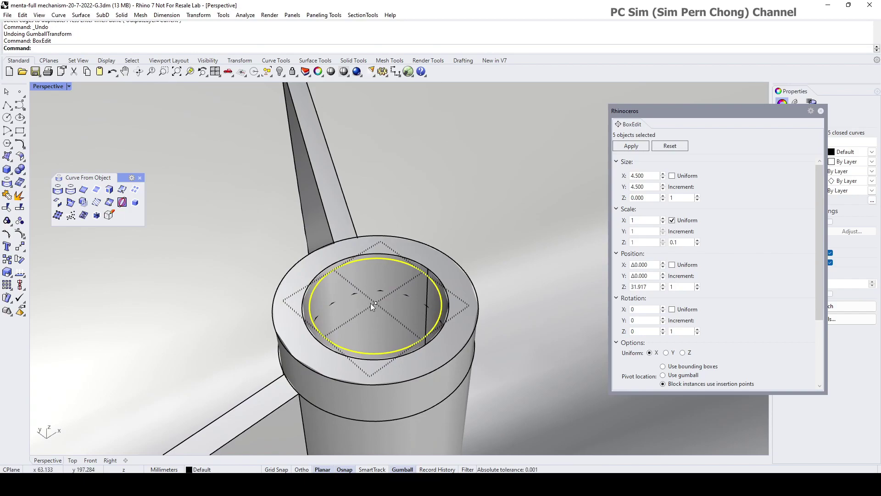
{"action": "scroll", "coordinate": [387, 297], "scroll_direction": "down", "scroll_amount": 10}
{"action": "scroll", "coordinate": [406, 307], "scroll_direction": "down", "scroll_amount": 8}
{"action": "right_click_drag", "start_coordinate": [407, 306], "coordinate": [441, 288], "text": "shift"}
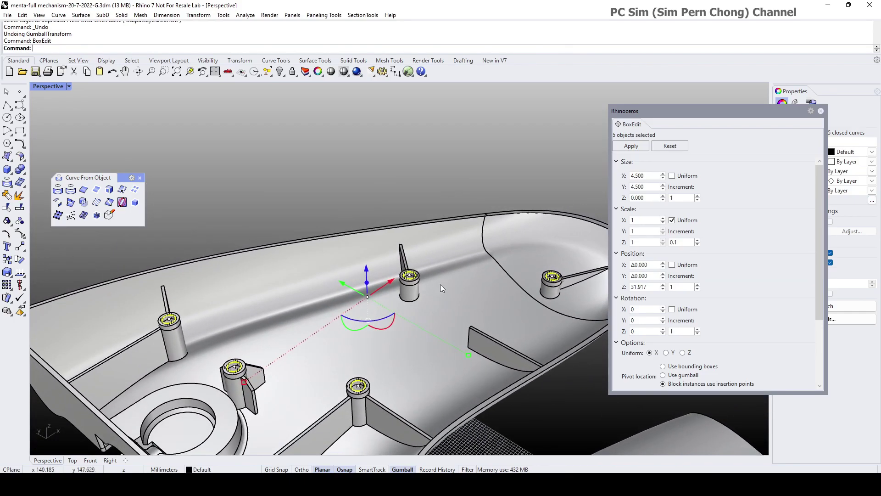
Apply the BoxEdit changes, then close BoxEdit and the Curve From Object toolbar.
{"action": "left_click", "coordinate": [632, 146]}
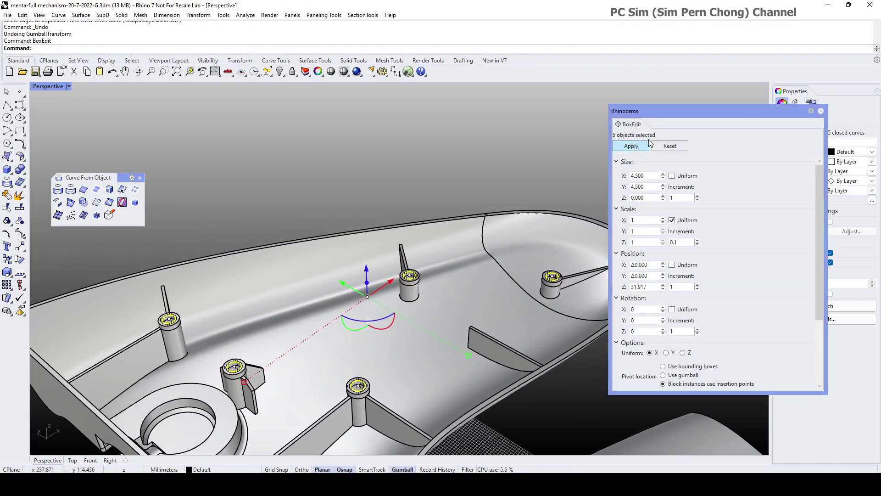
{"action": "left_click", "coordinate": [821, 112]}
{"action": "right_click_drag", "start_coordinate": [545, 285], "coordinate": [597, 202]}
{"action": "scroll", "coordinate": [645, 178], "scroll_direction": "up", "scroll_amount": 5}
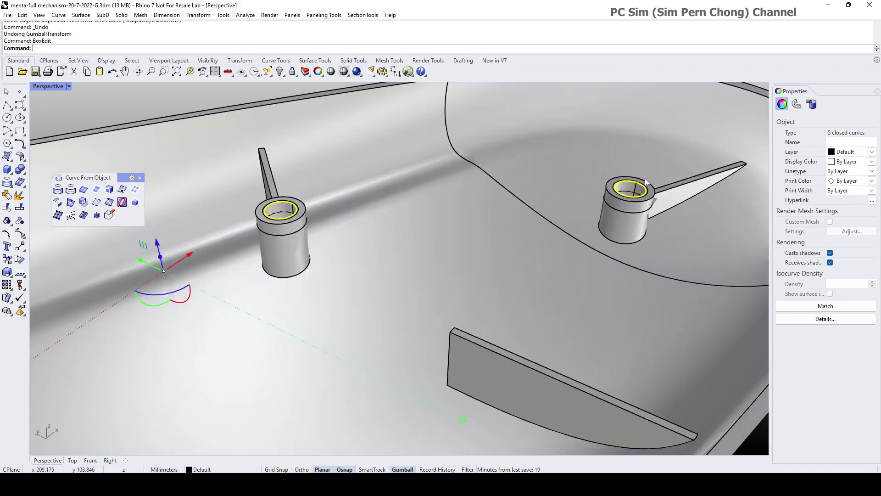
{"action": "scroll", "coordinate": [615, 195], "scroll_direction": "down", "scroll_amount": 5}
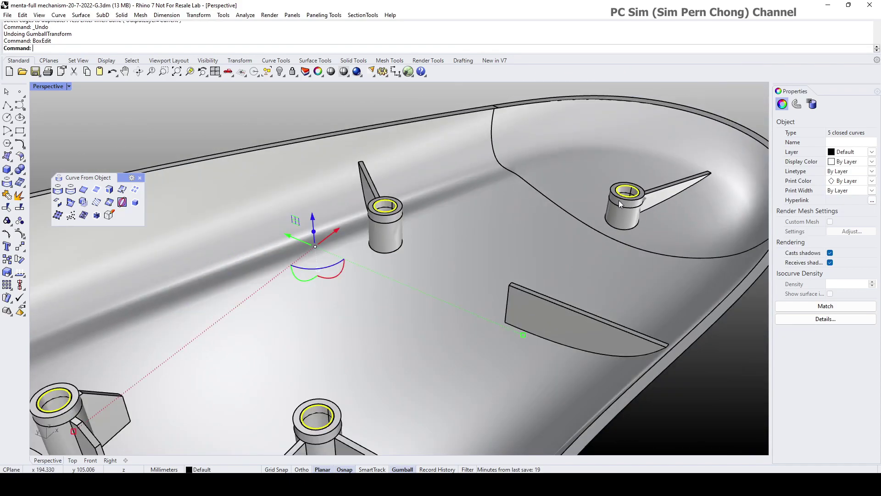
{"action": "right_click_drag", "start_coordinate": [619, 200], "coordinate": [462, 270]}
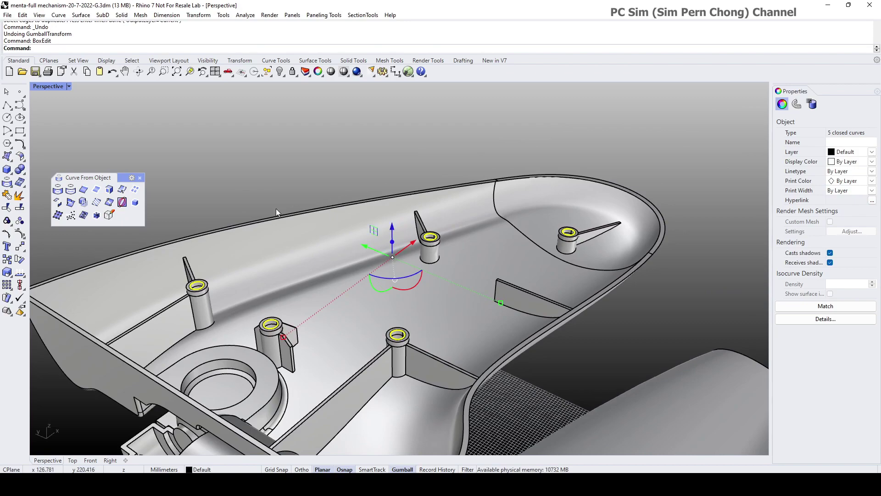
{"action": "left_click", "coordinate": [140, 177]}
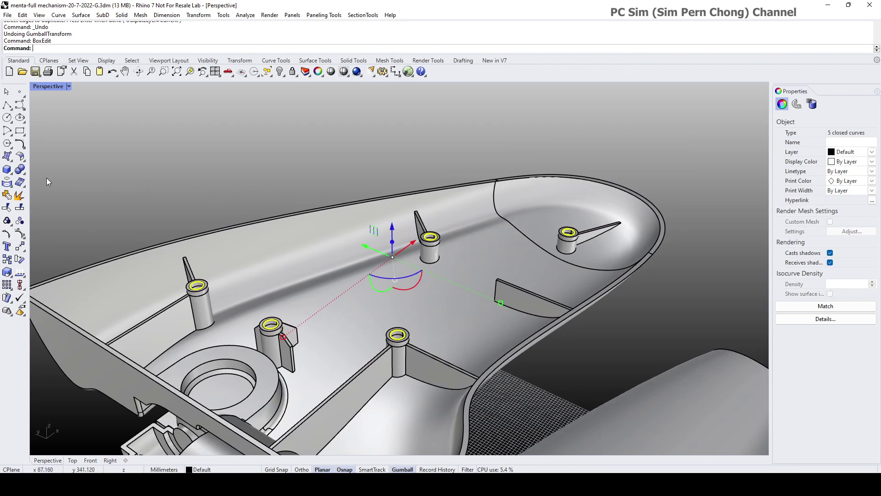
Extrude the five selected closed rim curves as solids with a distance of -3 mm.
{"action": "left_click", "coordinate": [6, 172]}
{"action": "left_click_drag", "start_coordinate": [46, 168], "coordinate": [191, 146]}
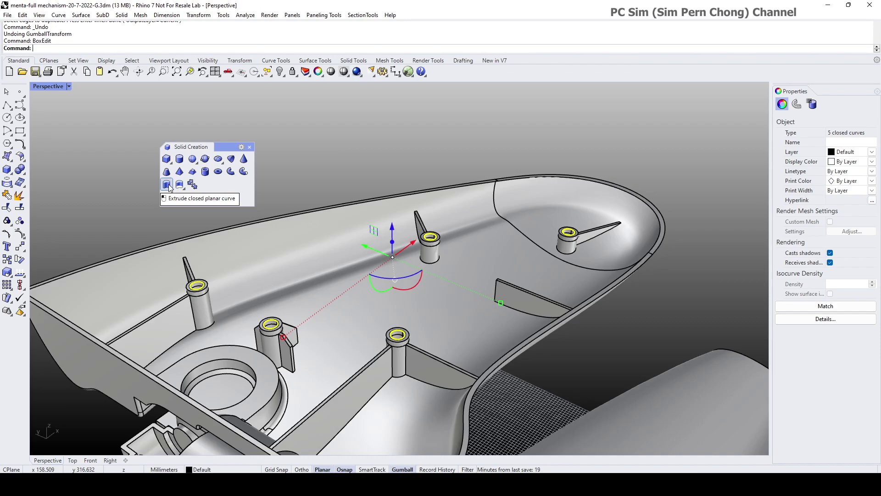
{"action": "left_click", "coordinate": [167, 184]}
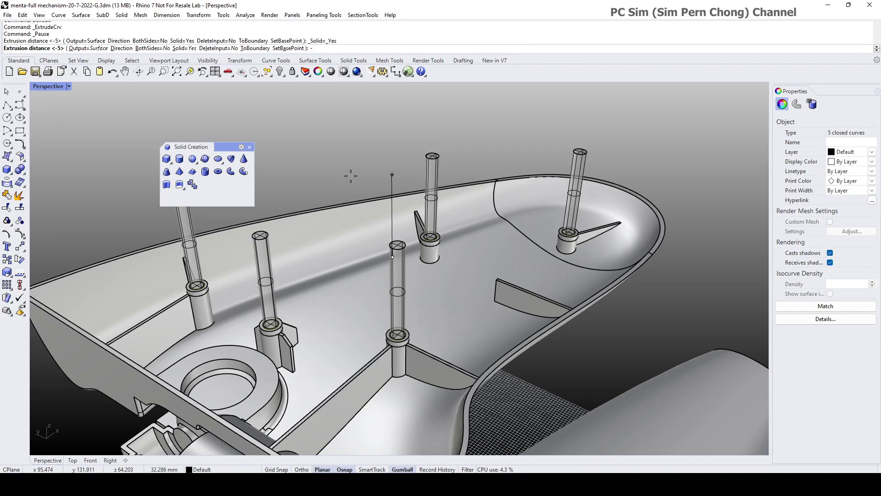
{"action": "type", "text": "3"}
{"action": "key", "text": "Return"}
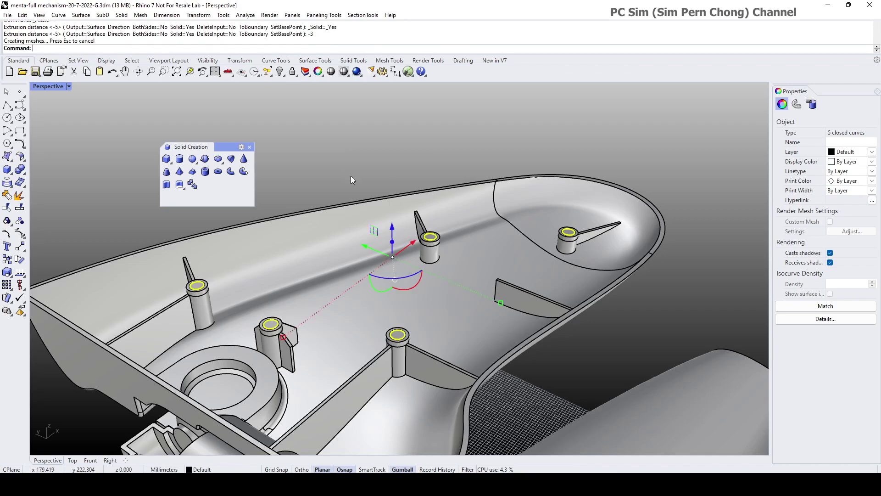
Switch the Perspective viewport's display mode to Ghosted.
{"action": "scroll", "coordinate": [321, 268], "scroll_direction": "up", "scroll_amount": 5}
{"action": "scroll", "coordinate": [404, 285], "scroll_direction": "up", "scroll_amount": 6}
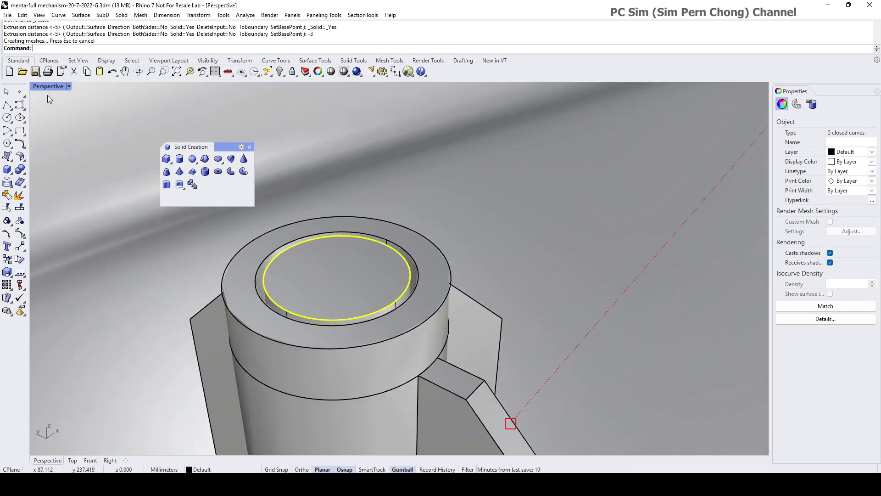
{"action": "left_click", "coordinate": [45, 87]}
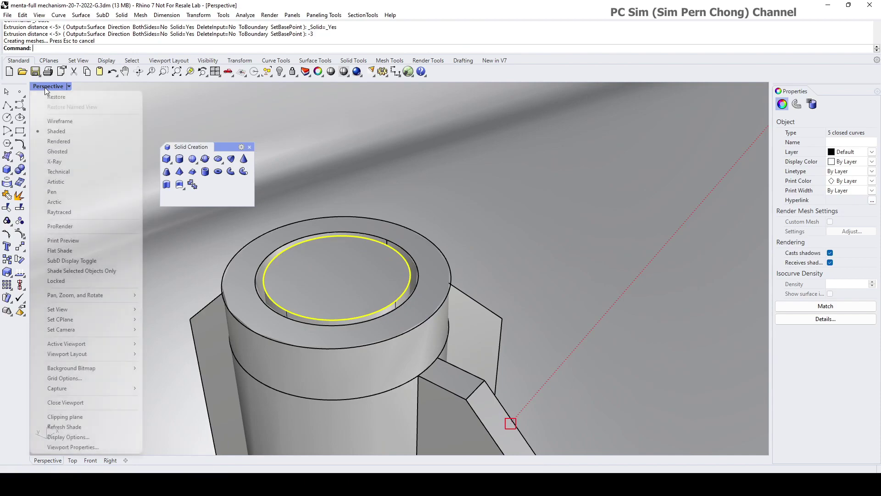
{"action": "left_click", "coordinate": [60, 153]}
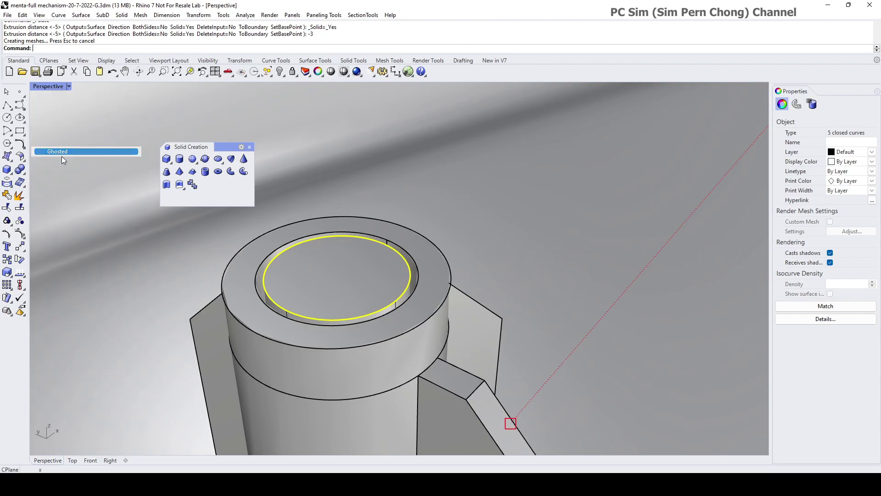
Inspect the extruded solids inside the five bosses through the ghosted housing.
{"action": "scroll", "coordinate": [262, 274], "scroll_direction": "down", "scroll_amount": 7}
{"action": "right_click_drag", "start_coordinate": [262, 276], "coordinate": [257, 245], "text": "shift"}
{"action": "scroll", "coordinate": [402, 264], "scroll_direction": "up", "scroll_amount": 4}
{"action": "scroll", "coordinate": [402, 264], "scroll_direction": "down", "scroll_amount": 8}
{"action": "scroll", "coordinate": [435, 276], "scroll_direction": "up", "scroll_amount": 12}
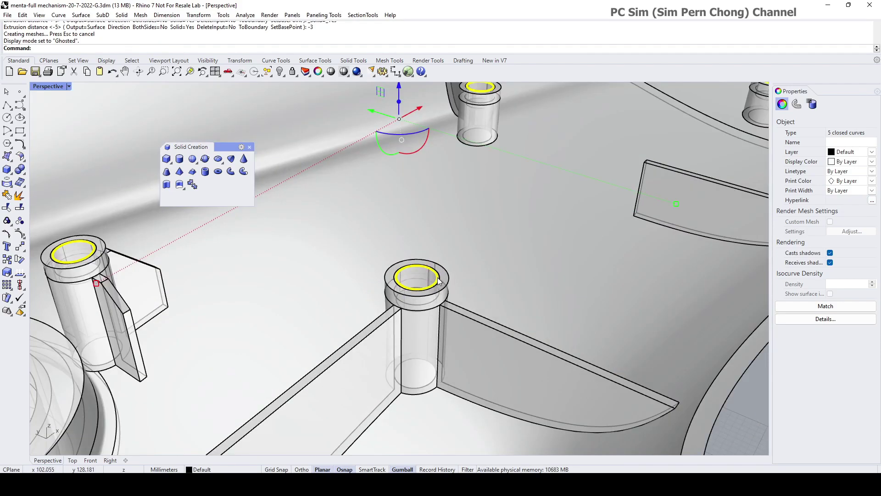
{"action": "scroll", "coordinate": [386, 271], "scroll_direction": "down", "scroll_amount": 14}
{"action": "right_click_drag", "start_coordinate": [478, 260], "coordinate": [447, 293], "text": "shift"}
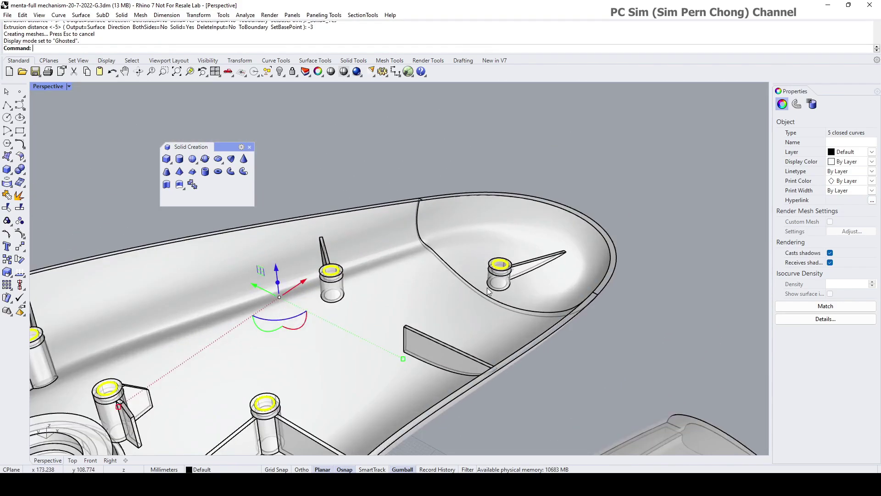
{"action": "scroll", "coordinate": [482, 271], "scroll_direction": "up", "scroll_amount": 9}
{"action": "scroll", "coordinate": [465, 263], "scroll_direction": "down", "scroll_amount": 9}
{"action": "right_click_drag", "start_coordinate": [464, 263], "coordinate": [462, 290], "text": "shift"}
{"action": "scroll", "coordinate": [563, 268], "scroll_direction": "up", "scroll_amount": 5}
{"action": "scroll", "coordinate": [560, 269], "scroll_direction": "down", "scroll_amount": 5}
{"action": "scroll", "coordinate": [538, 276], "scroll_direction": "down", "scroll_amount": 4}
{"action": "scroll", "coordinate": [415, 266], "scroll_direction": "up", "scroll_amount": 4}
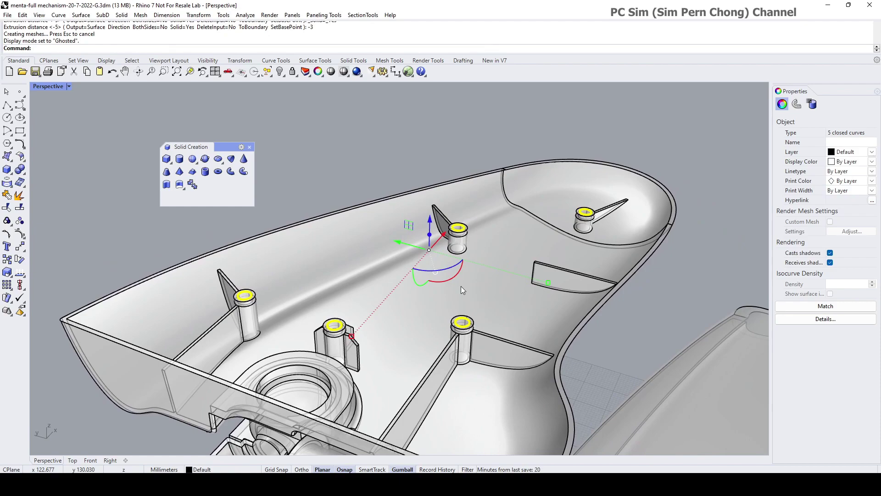